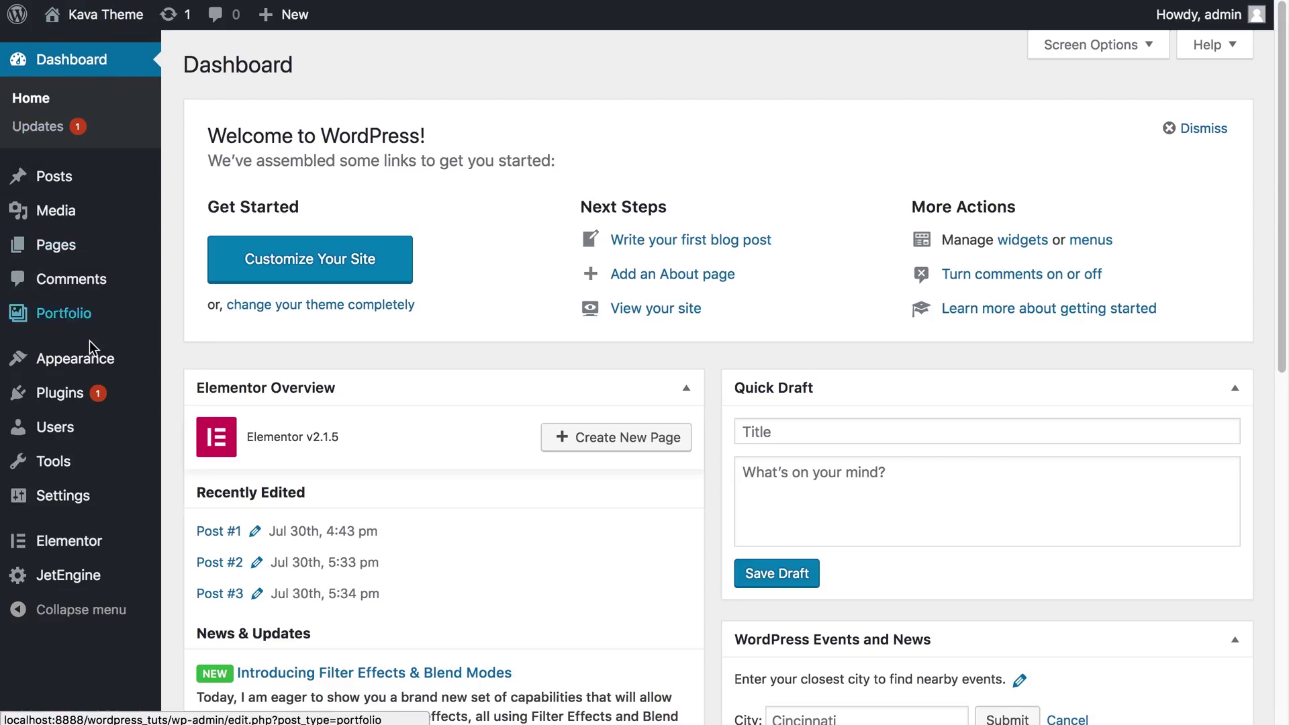
# - Go to JetEngine's Meta Boxes list and begin adding a new meta box
pyautogui.moveTo(106, 376)
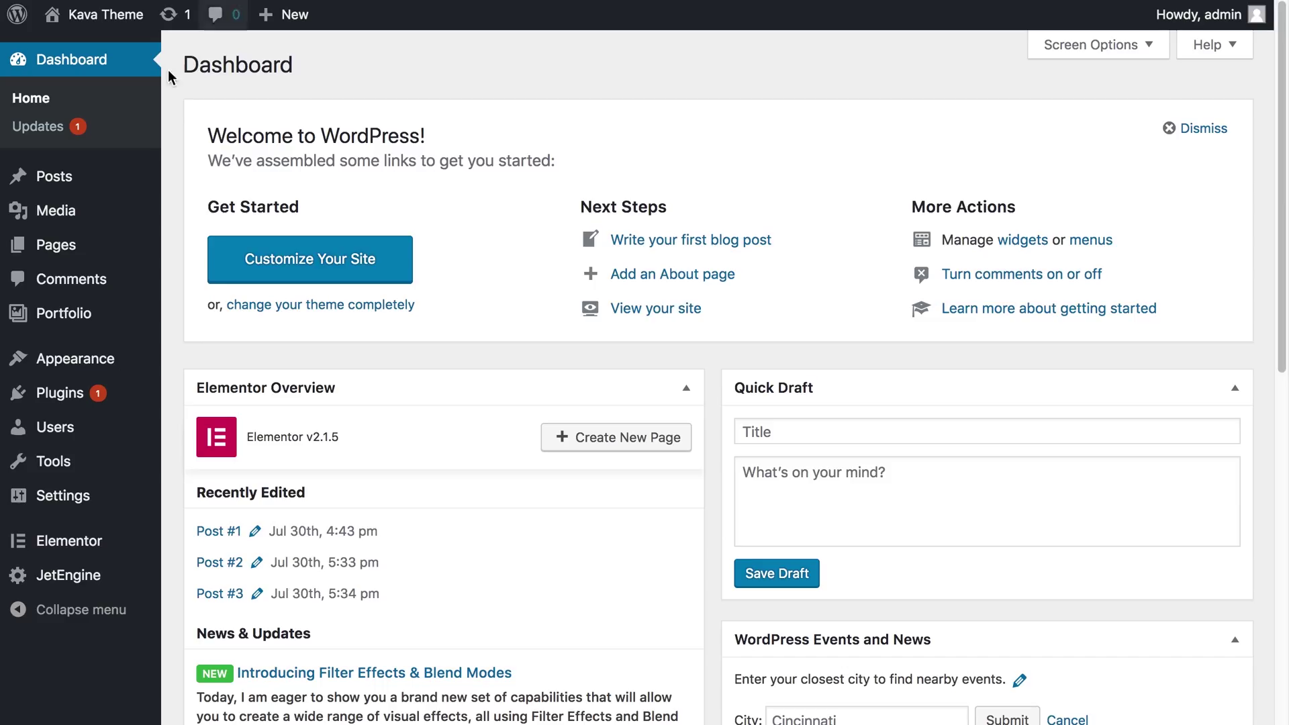
pyautogui.moveTo(64, 321)
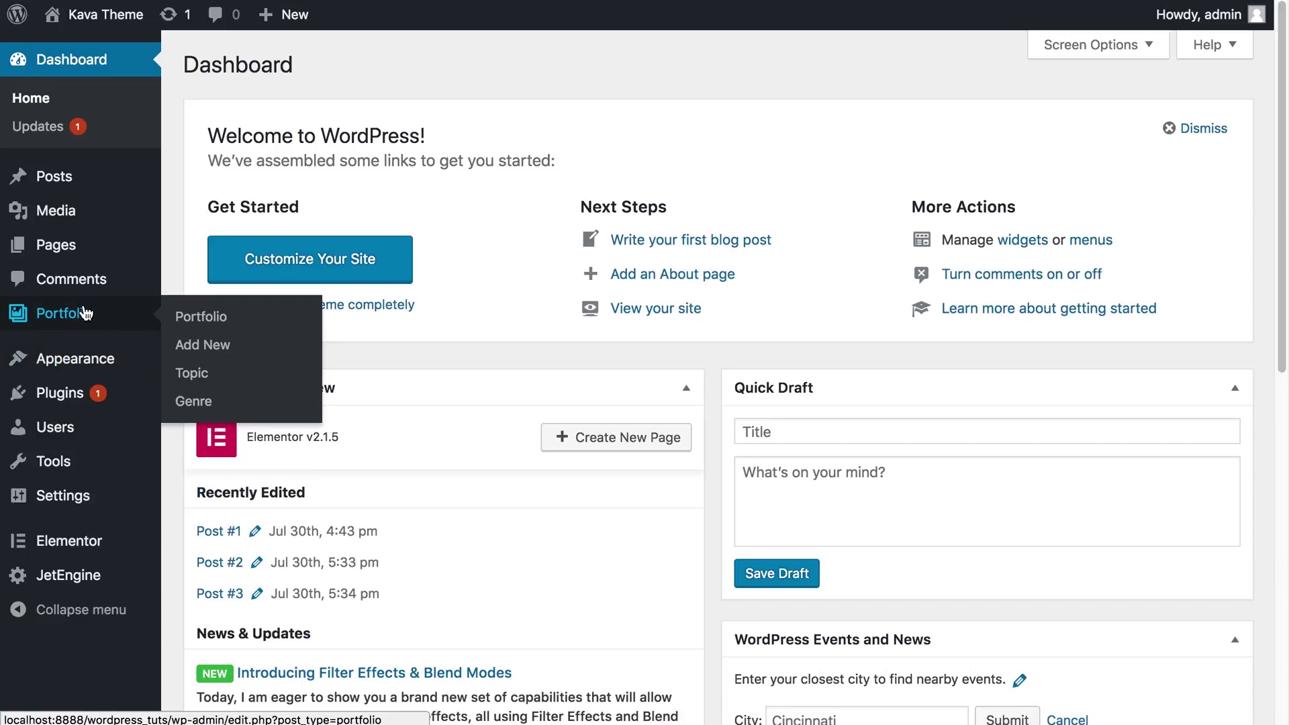
pyautogui.moveTo(57, 589)
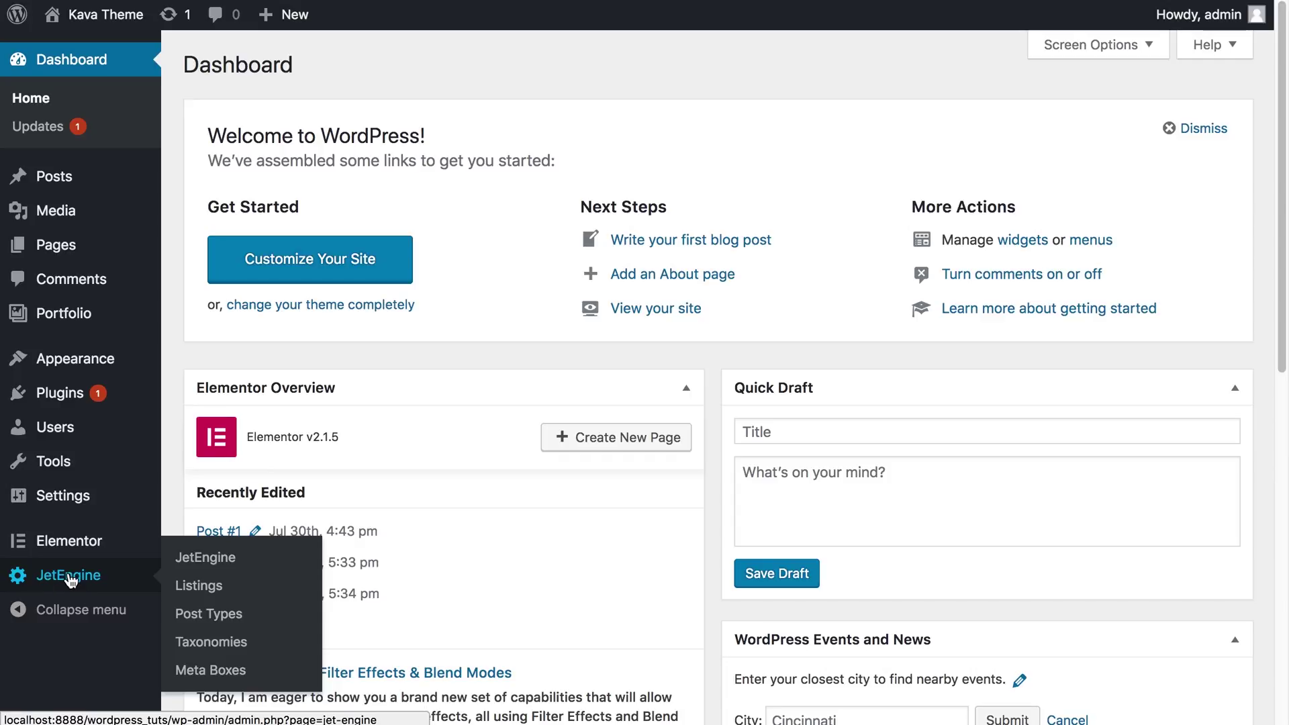
pyautogui.click(210, 672)
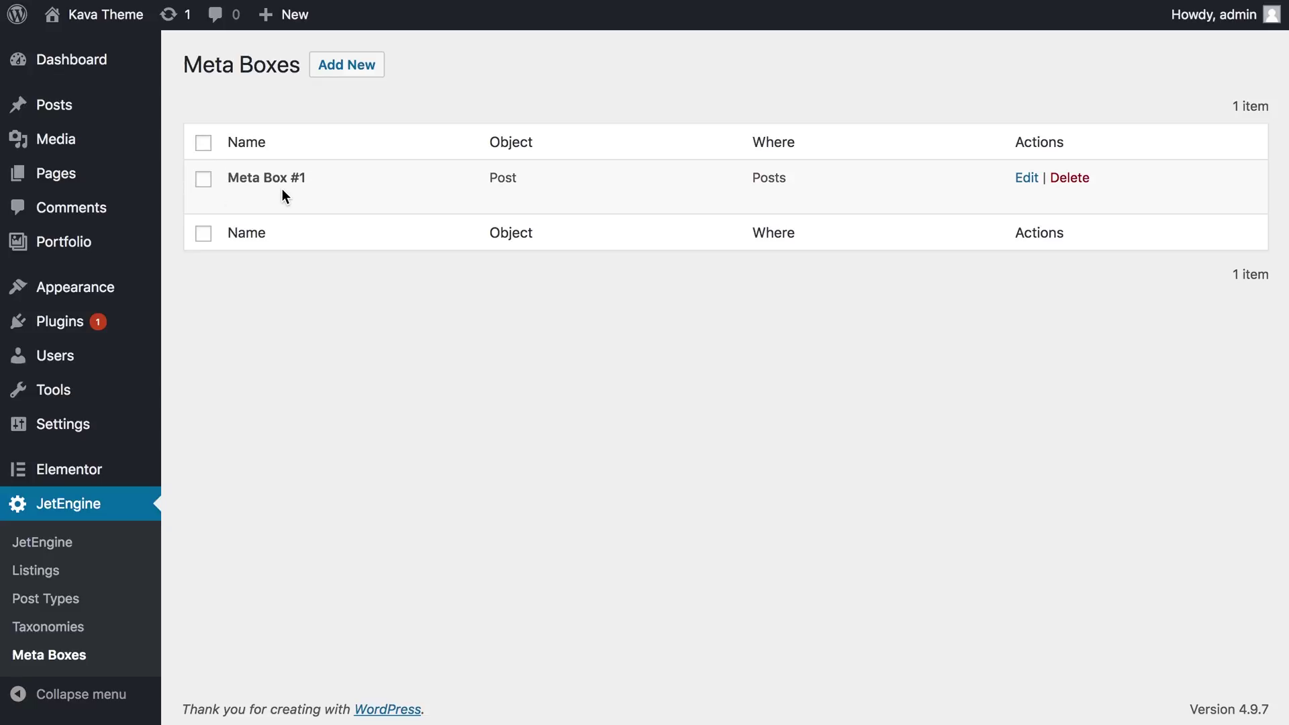
pyautogui.click(347, 69)
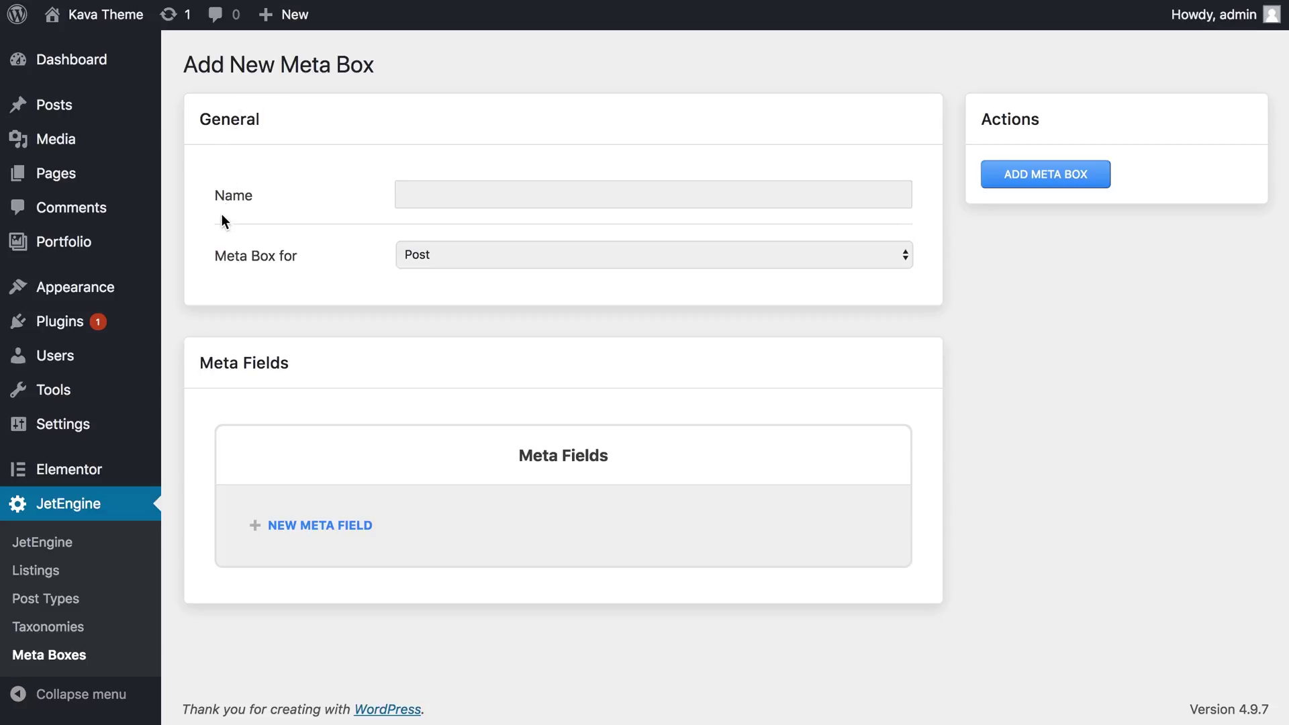
# - Name the meta box 'Meta Box #2' and leave it assigned to Post
pyautogui.click(460, 189)
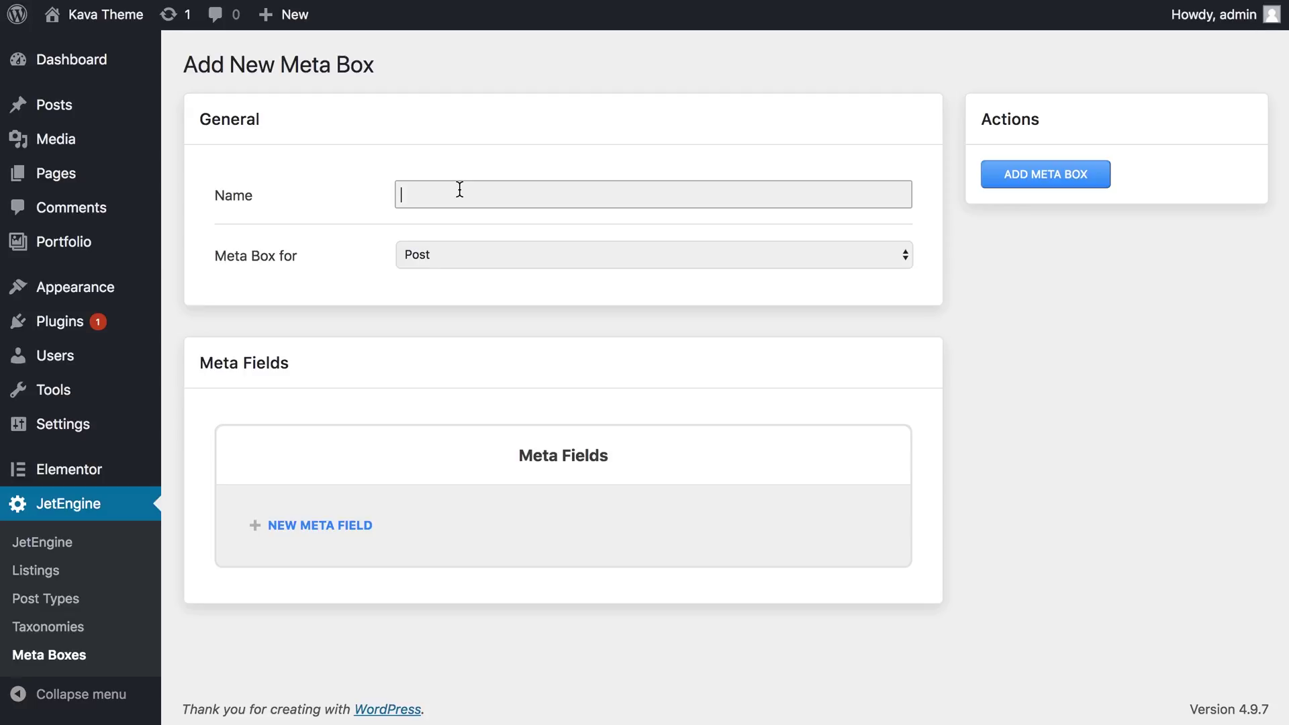
pyautogui.write('Meta Box #2')
pyautogui.click(395, 252)
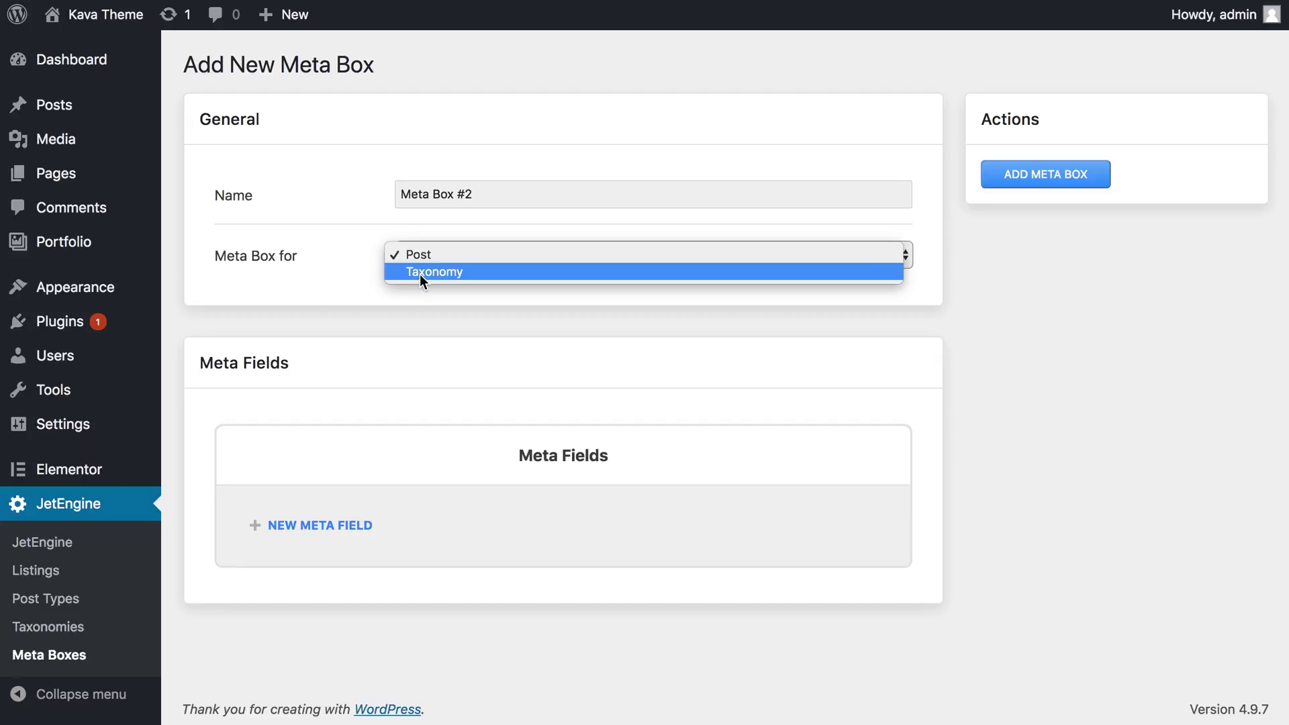
pyautogui.click(424, 256)
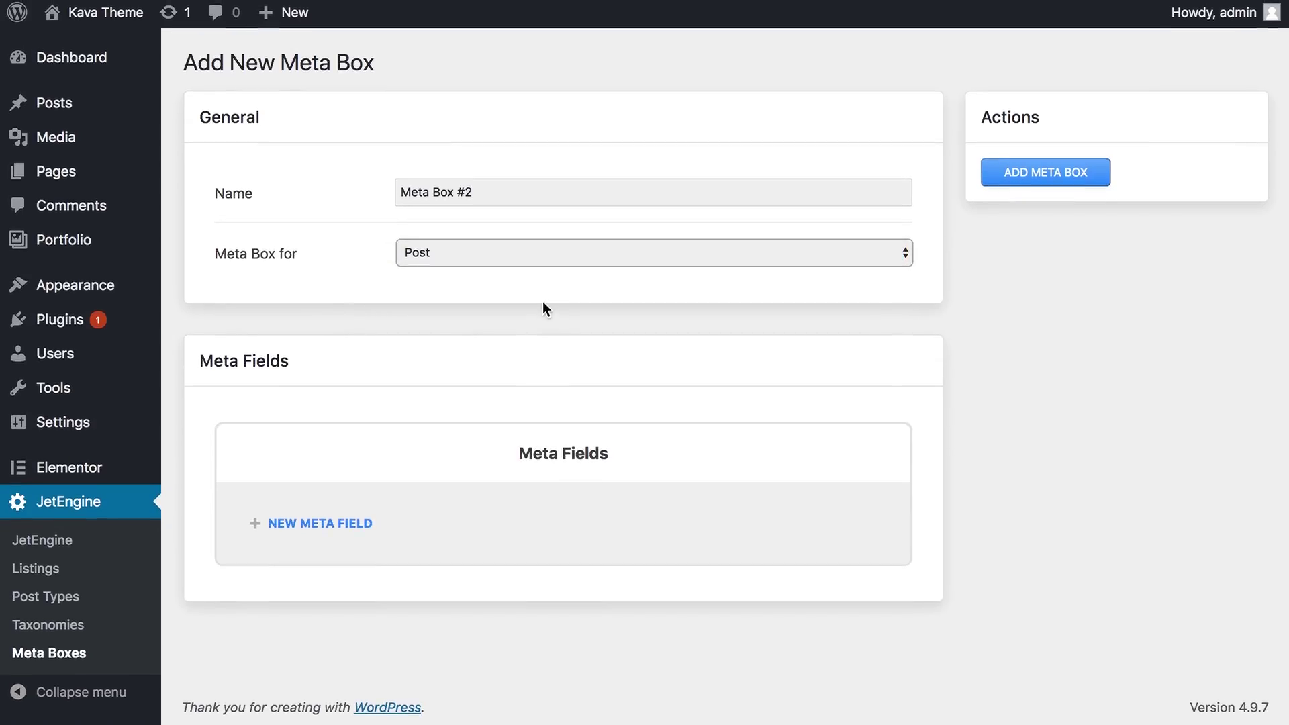
# - Add an 'Image' meta field with ID image and type Media
pyautogui.click(337, 530)
pyautogui.scroll(-1, 421, 484)
pyautogui.scroll(-5, 421, 483)
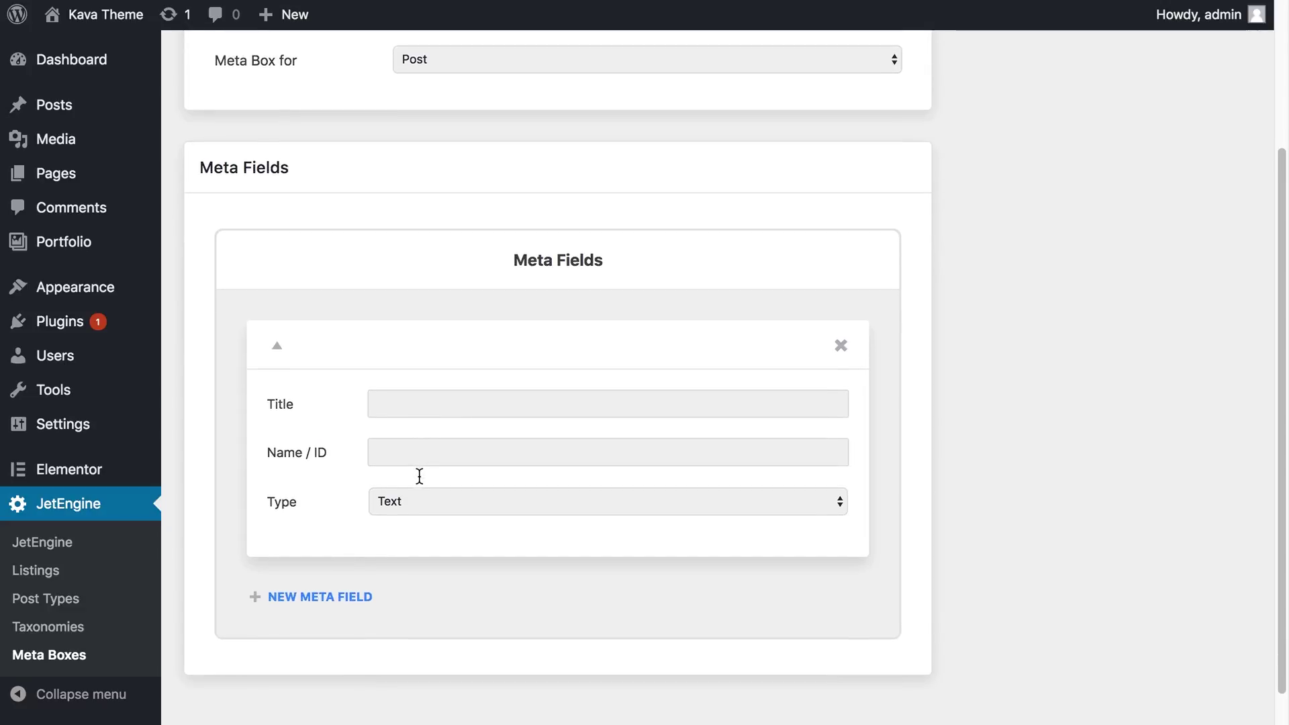
pyautogui.click(425, 397)
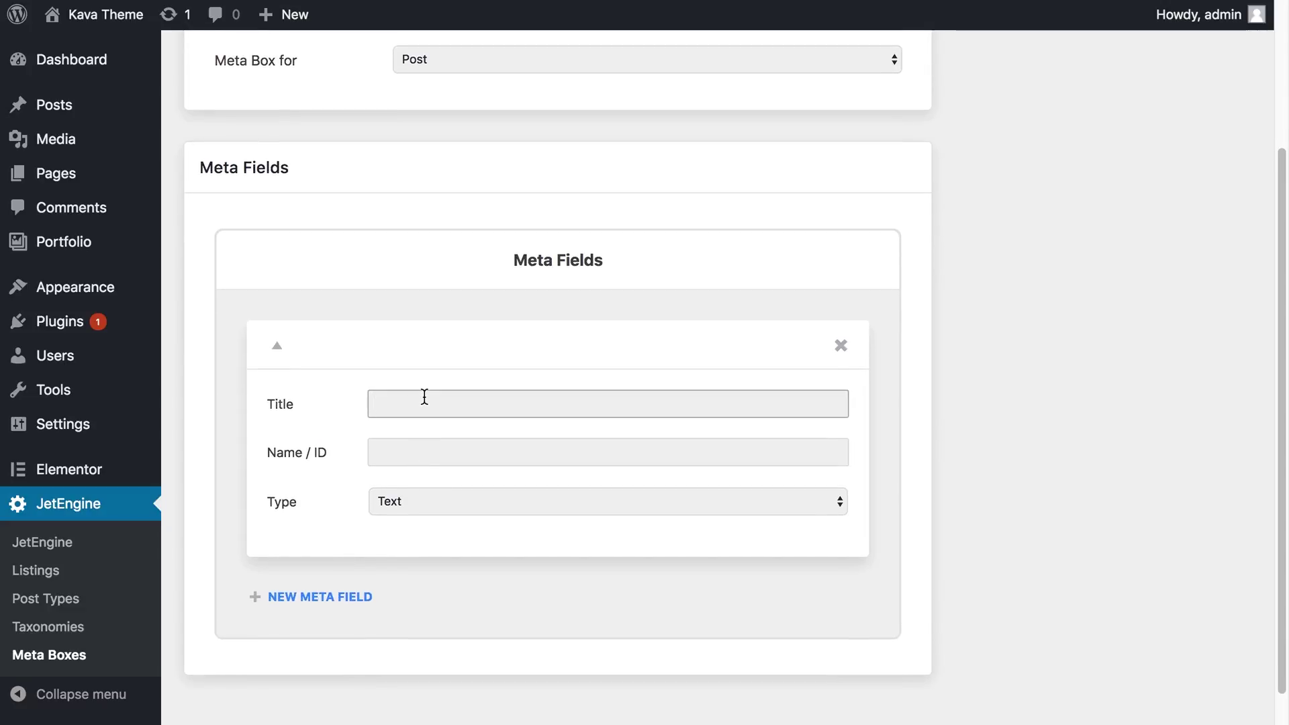
pyautogui.write('Image')
pyautogui.click(457, 443)
pyautogui.write('image')
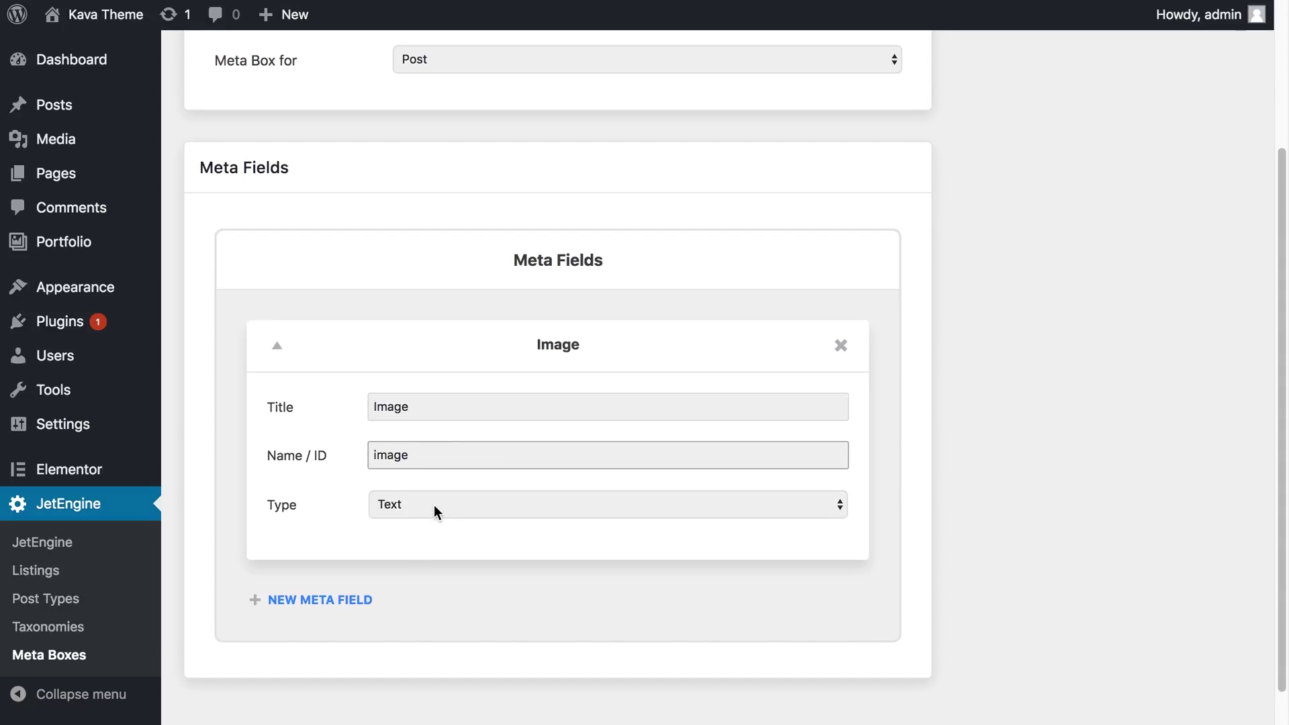
pyautogui.click(399, 504)
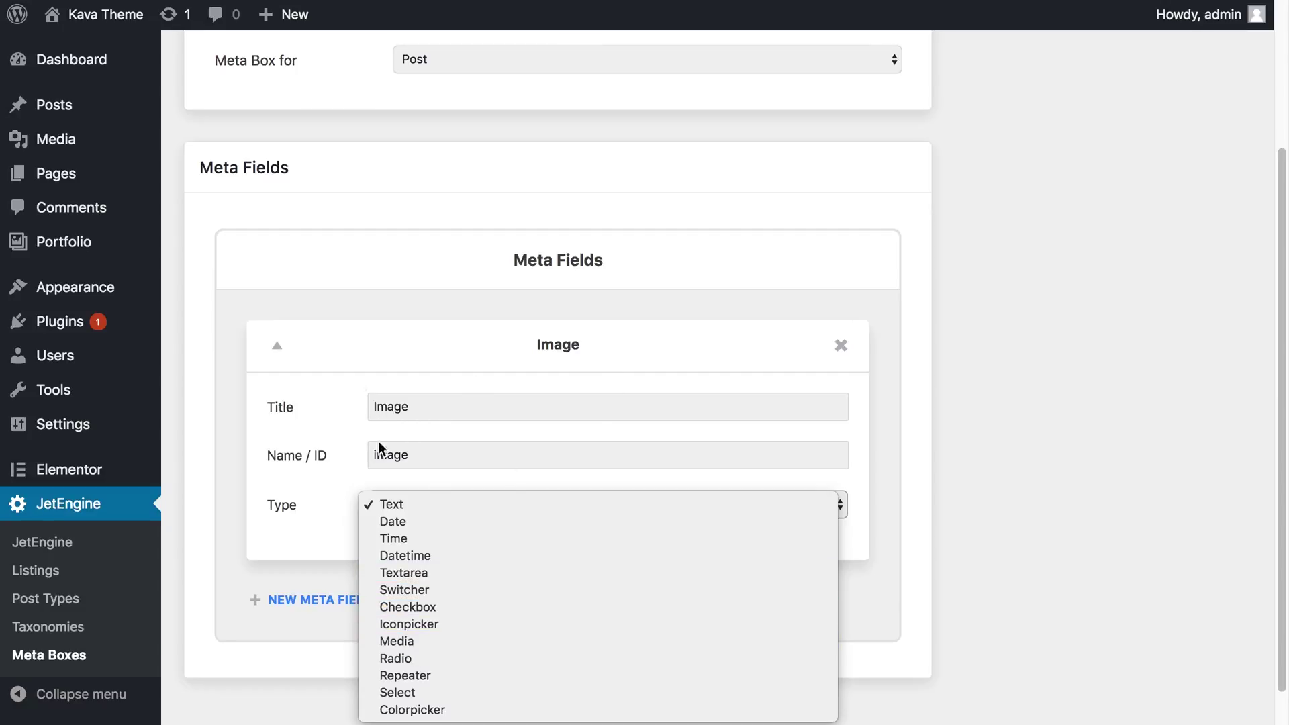
pyautogui.click(408, 642)
# - Add a second, blank meta field below the Image field
pyautogui.scroll(-1, 412, 563)
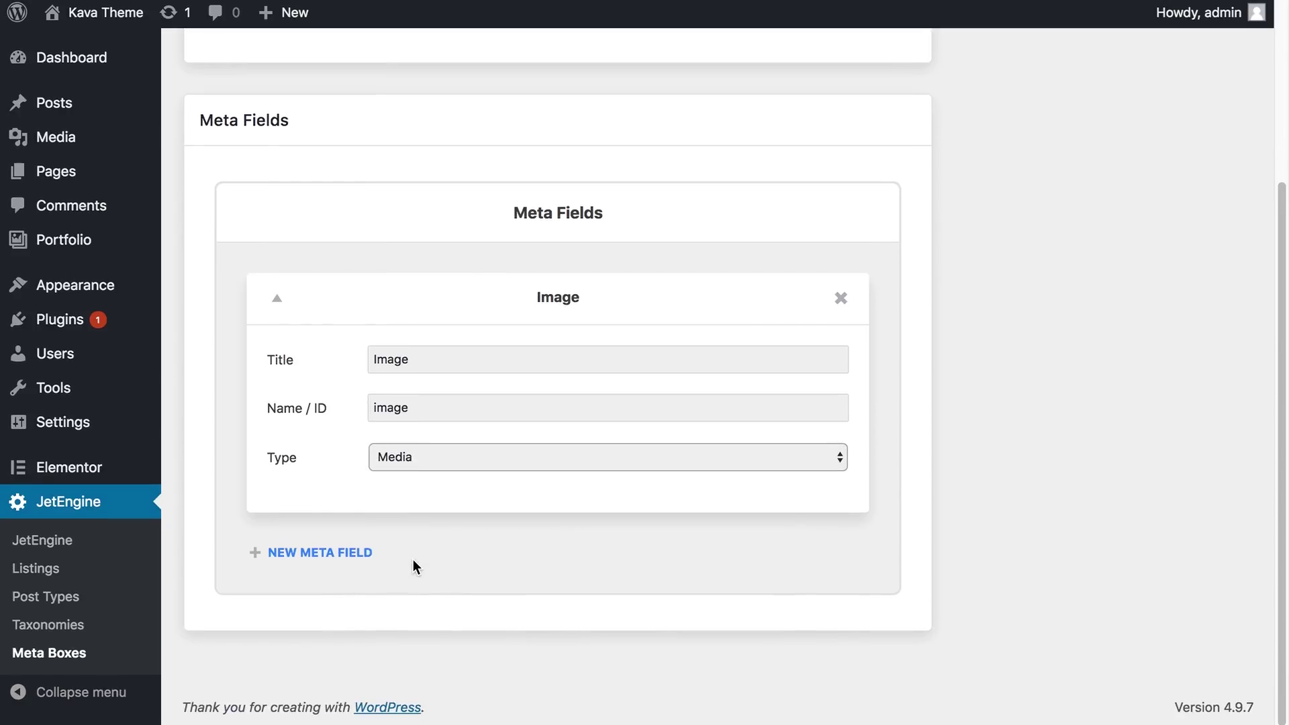
pyautogui.click(340, 553)
pyautogui.scroll(-1, 447, 533)
pyautogui.scroll(-4, 447, 533)
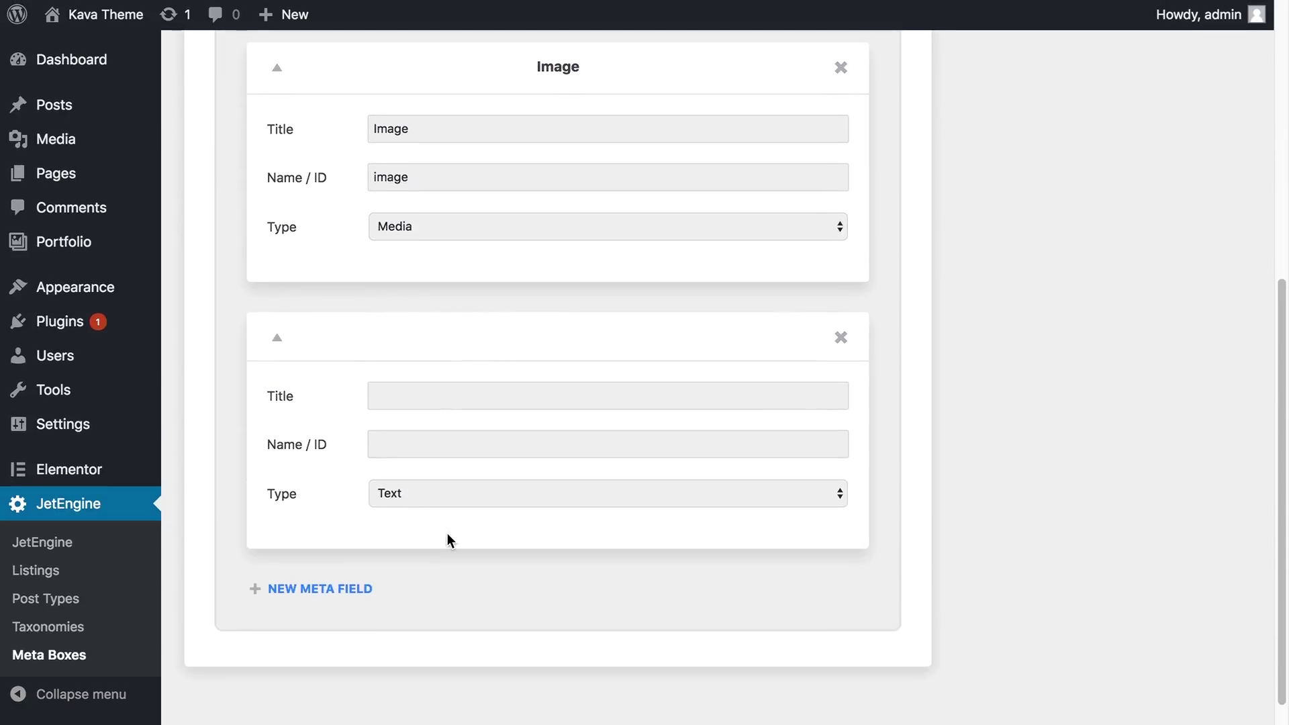
# - Make the second field a Textarea titled 'Link' with ID link
pyautogui.click(438, 493)
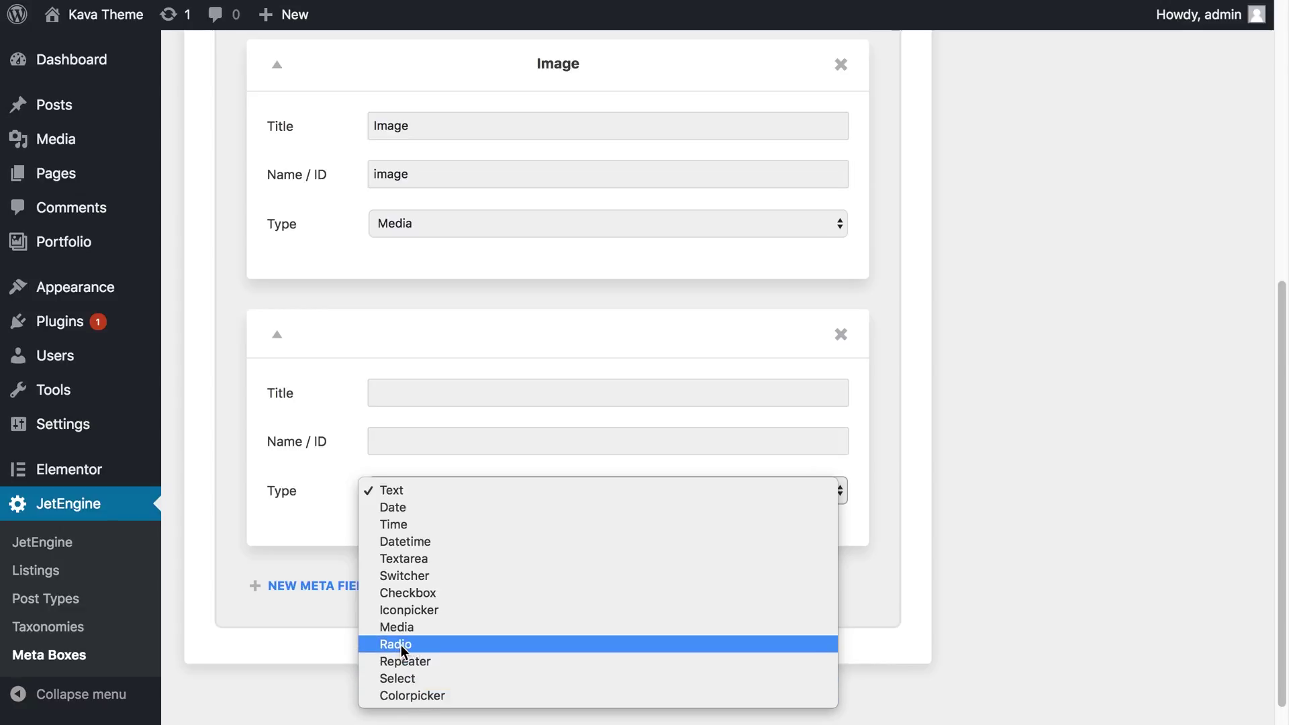
pyautogui.click(410, 561)
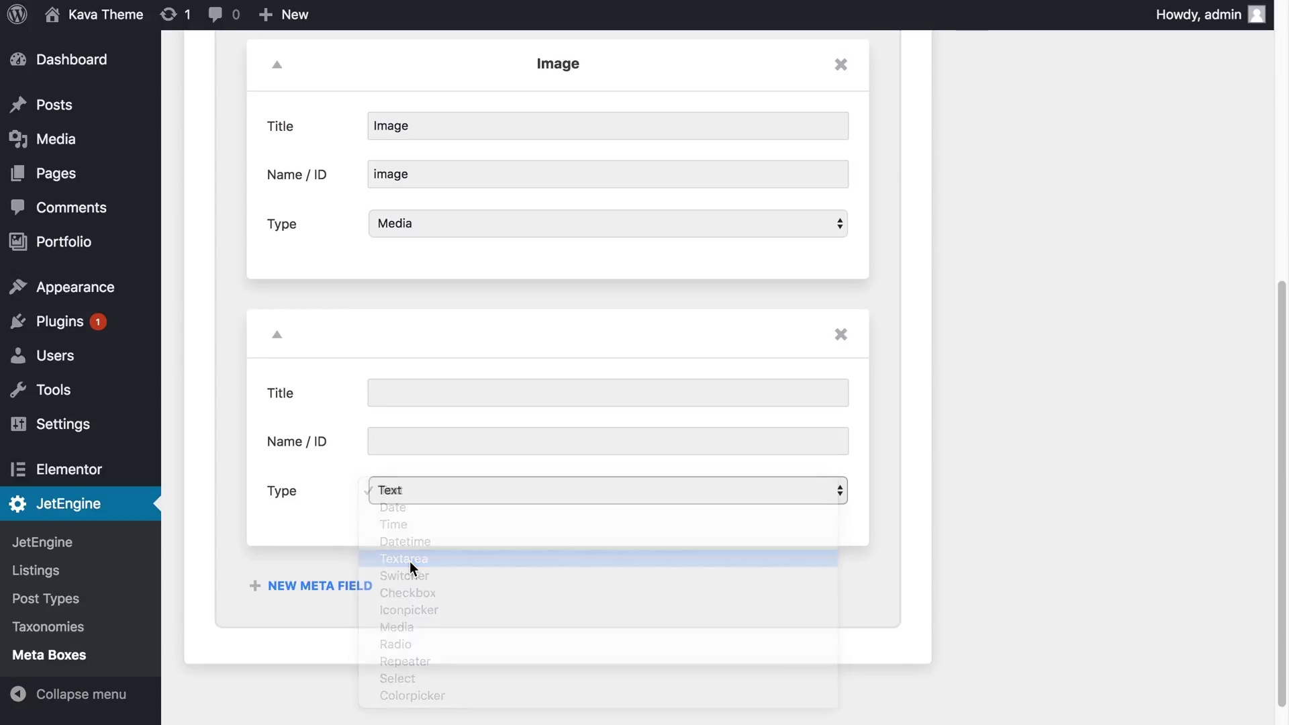
pyautogui.click(438, 396)
pyautogui.write('Link')
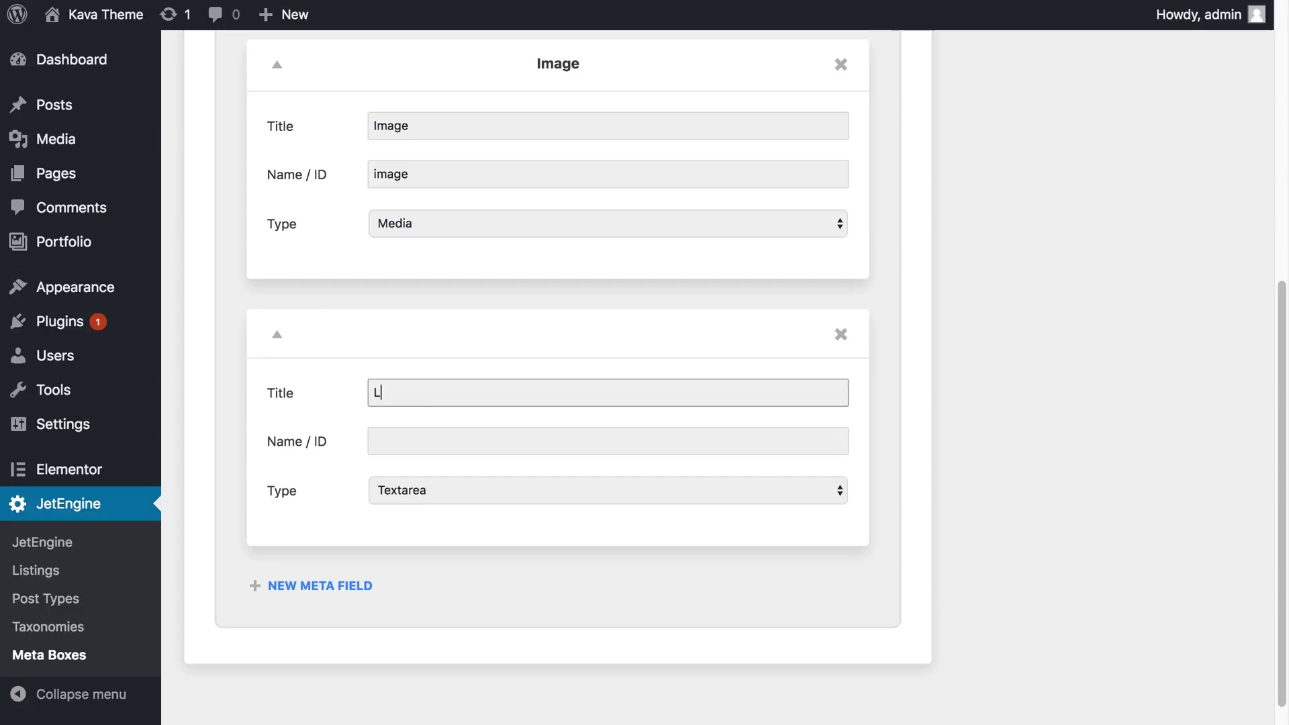
pyautogui.click(480, 433)
pyautogui.write('link')
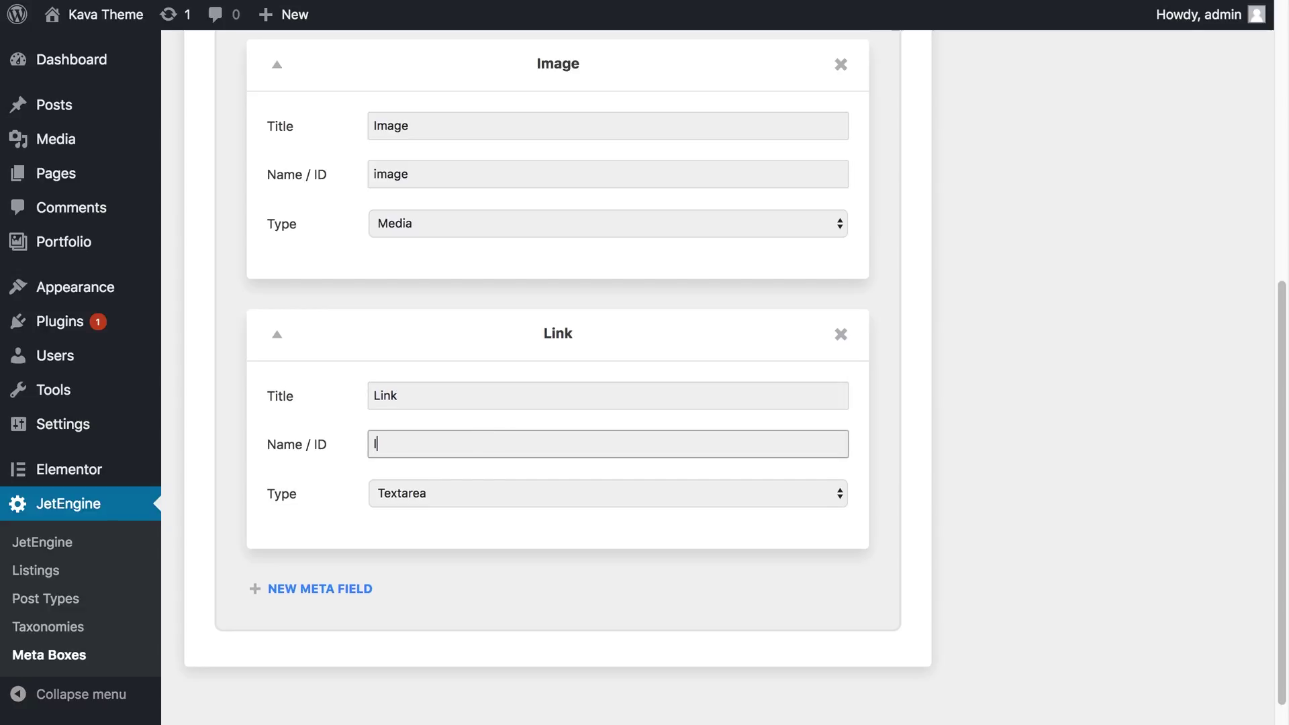
# - Add a third field titled 'Time' with ID time and type Time
pyautogui.click(359, 588)
pyautogui.scroll(-1, 441, 571)
pyautogui.scroll(-3, 441, 574)
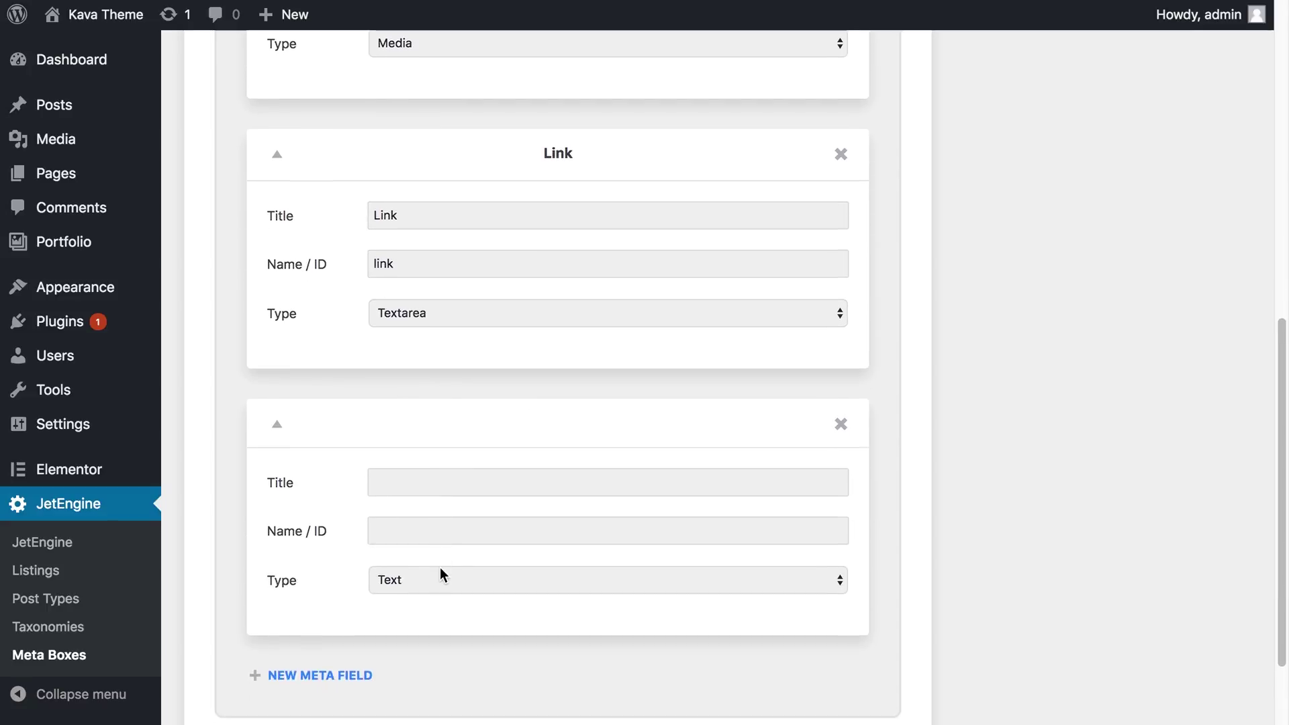
pyautogui.click(453, 475)
pyautogui.write('Time')
pyautogui.click(479, 521)
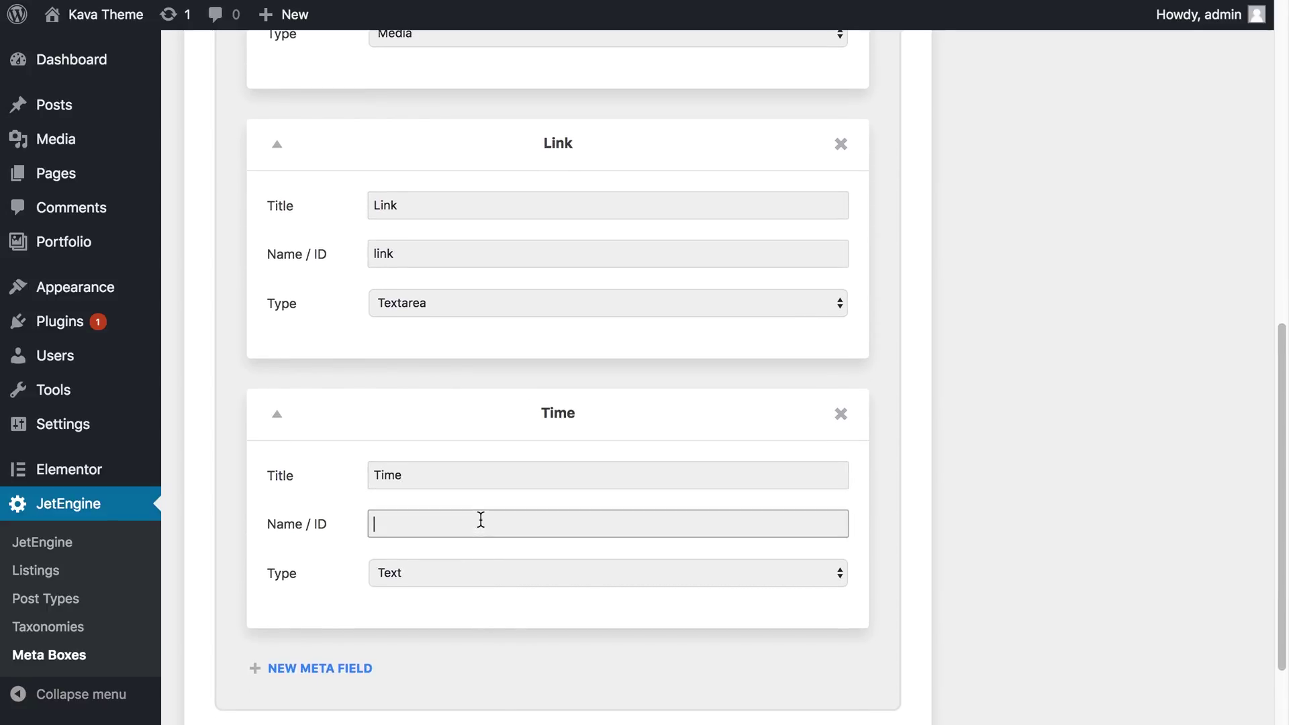
pyautogui.write('time')
pyautogui.click(500, 570)
pyautogui.click(429, 607)
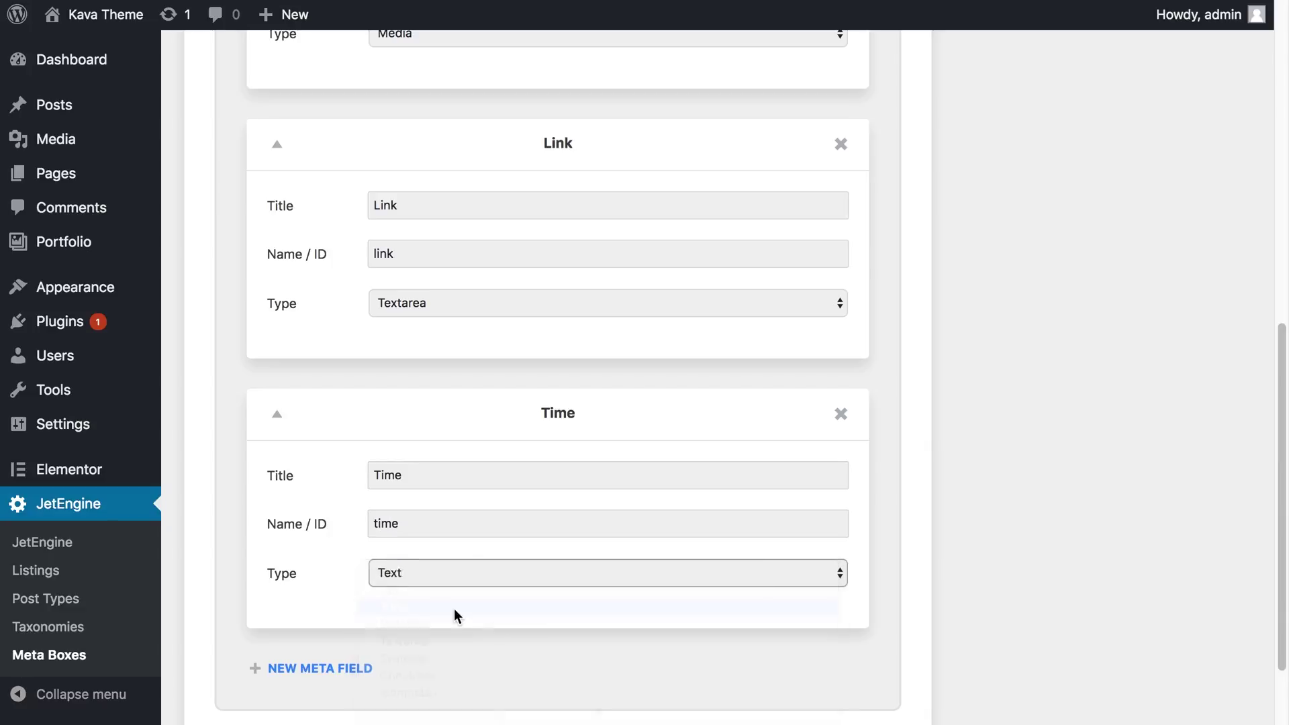
pyautogui.scroll(8, 562, 598)
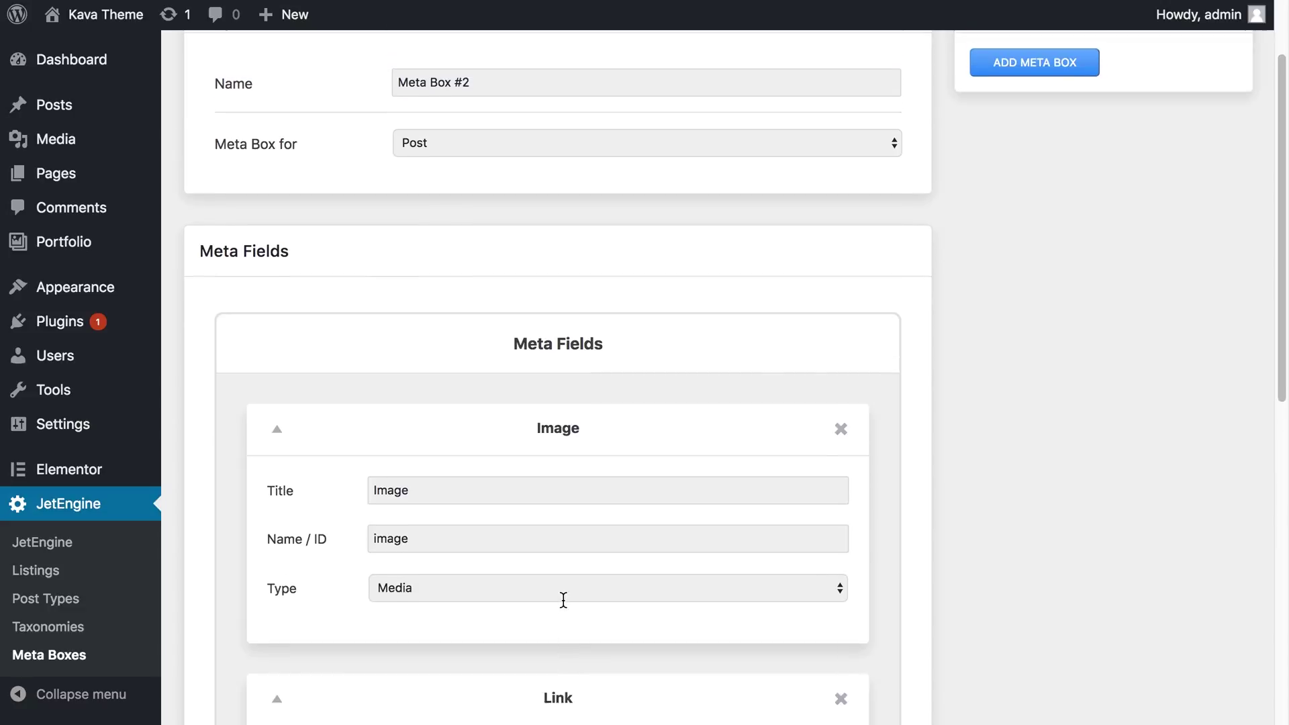
pyautogui.scroll(-10, 563, 600)
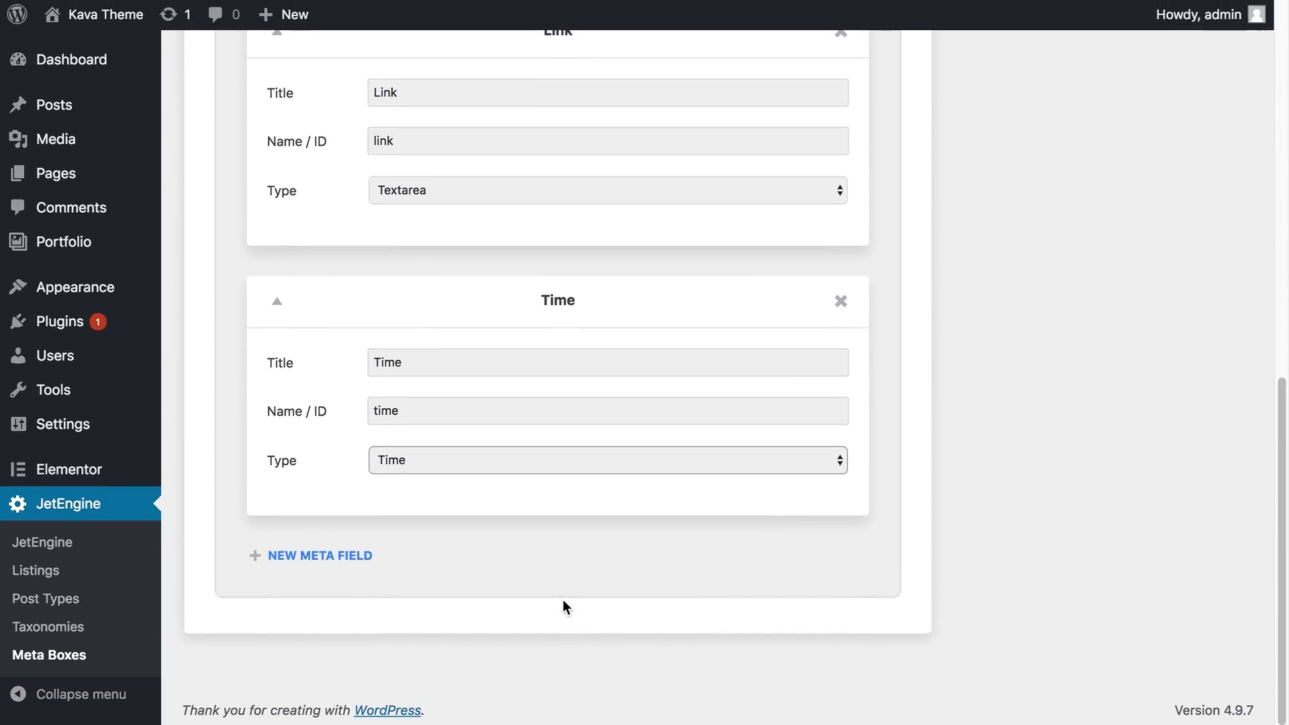
pyautogui.scroll(10, 564, 604)
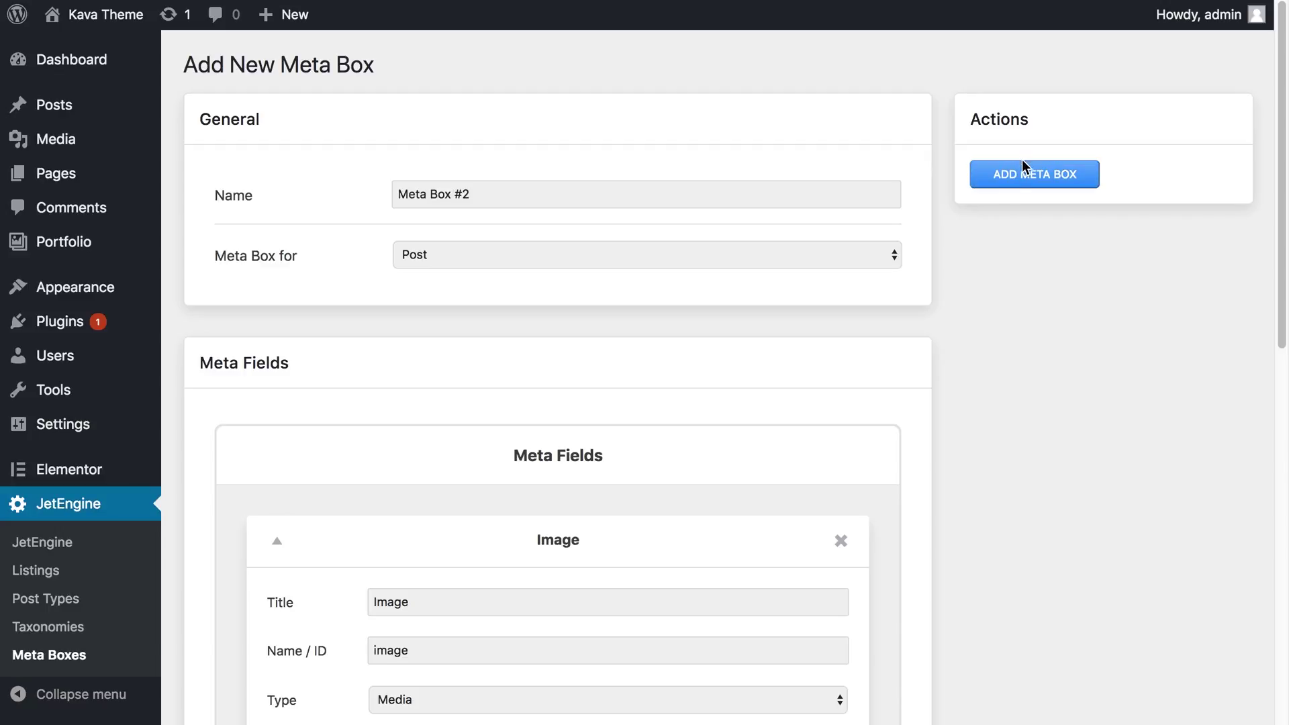
# - Keep the meta box for Posts and set its post type to Portfolio
pyautogui.click(1021, 175)
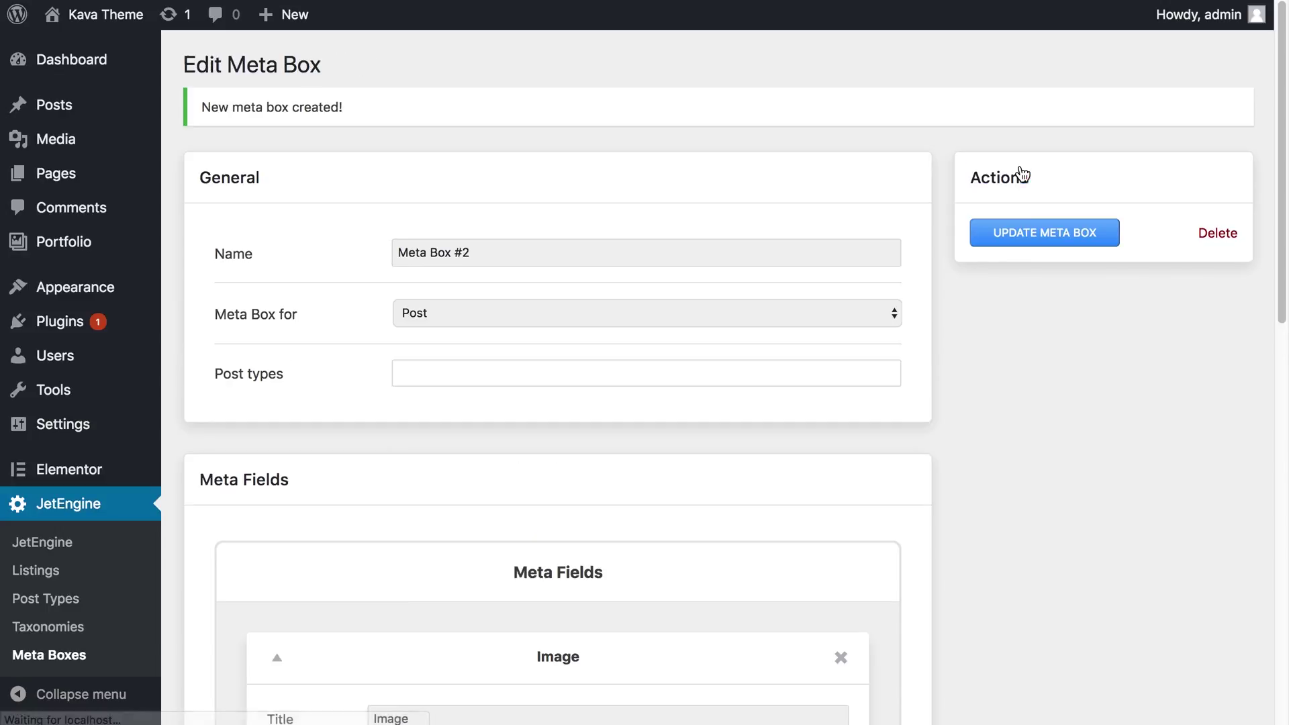
pyautogui.scroll(-2, 743, 181)
pyautogui.scroll(2, 744, 180)
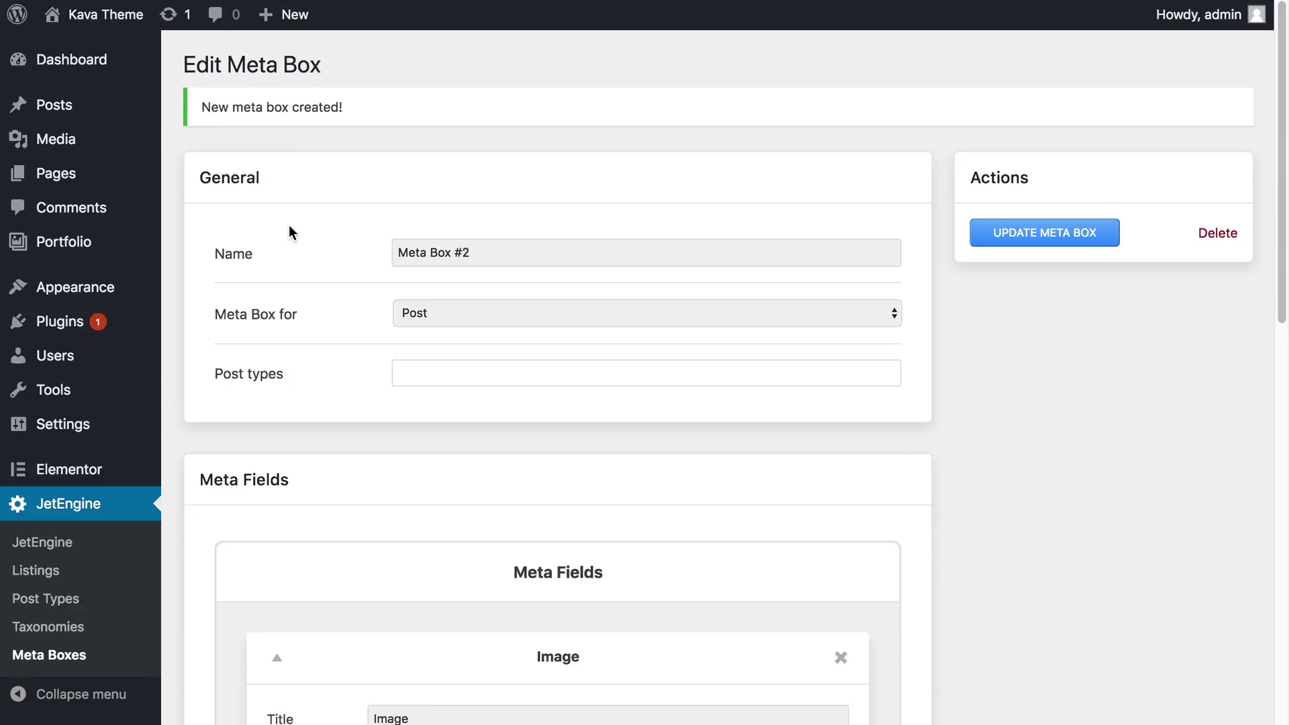
pyautogui.click(449, 316)
pyautogui.click(448, 315)
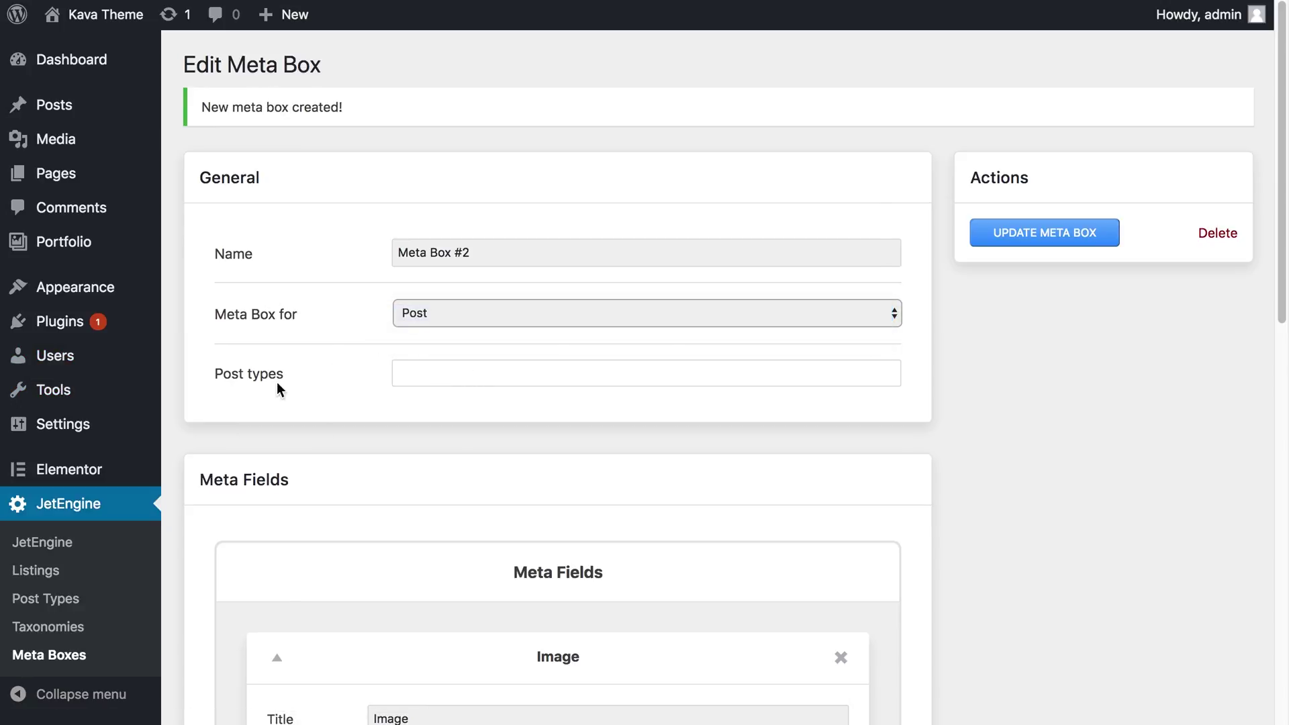
pyautogui.click(473, 375)
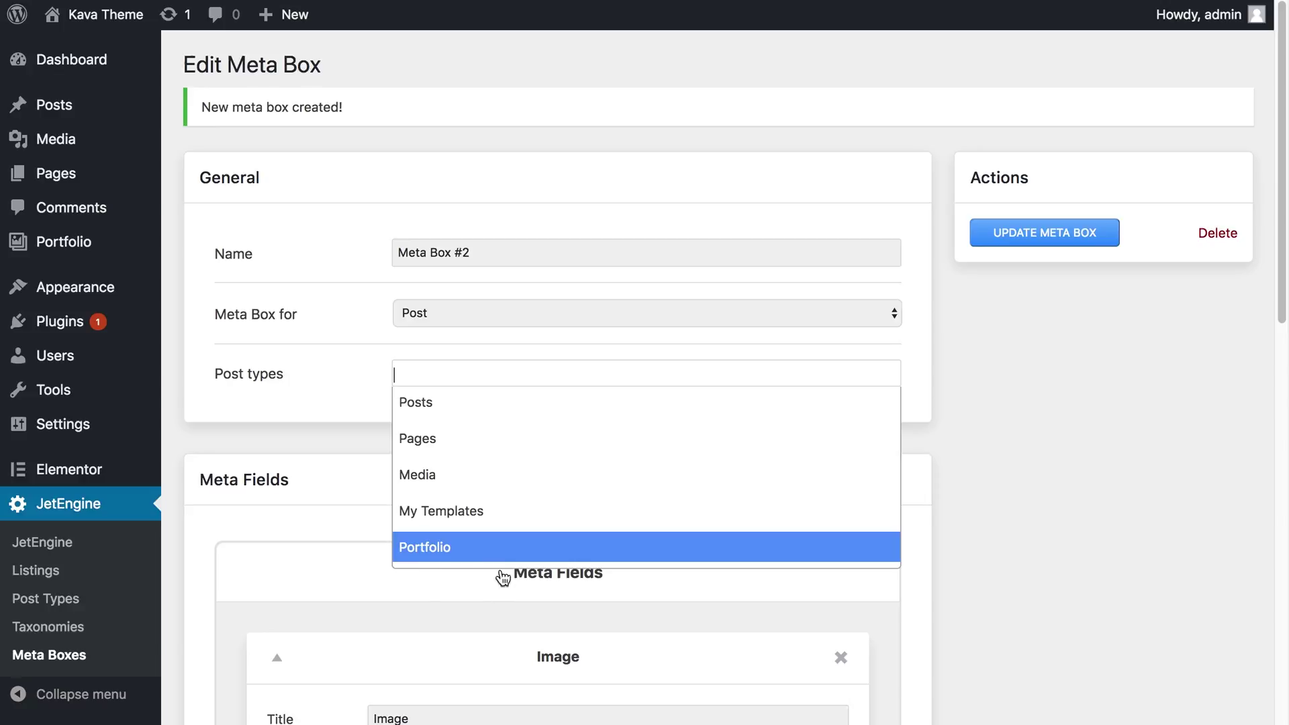
pyautogui.click(438, 549)
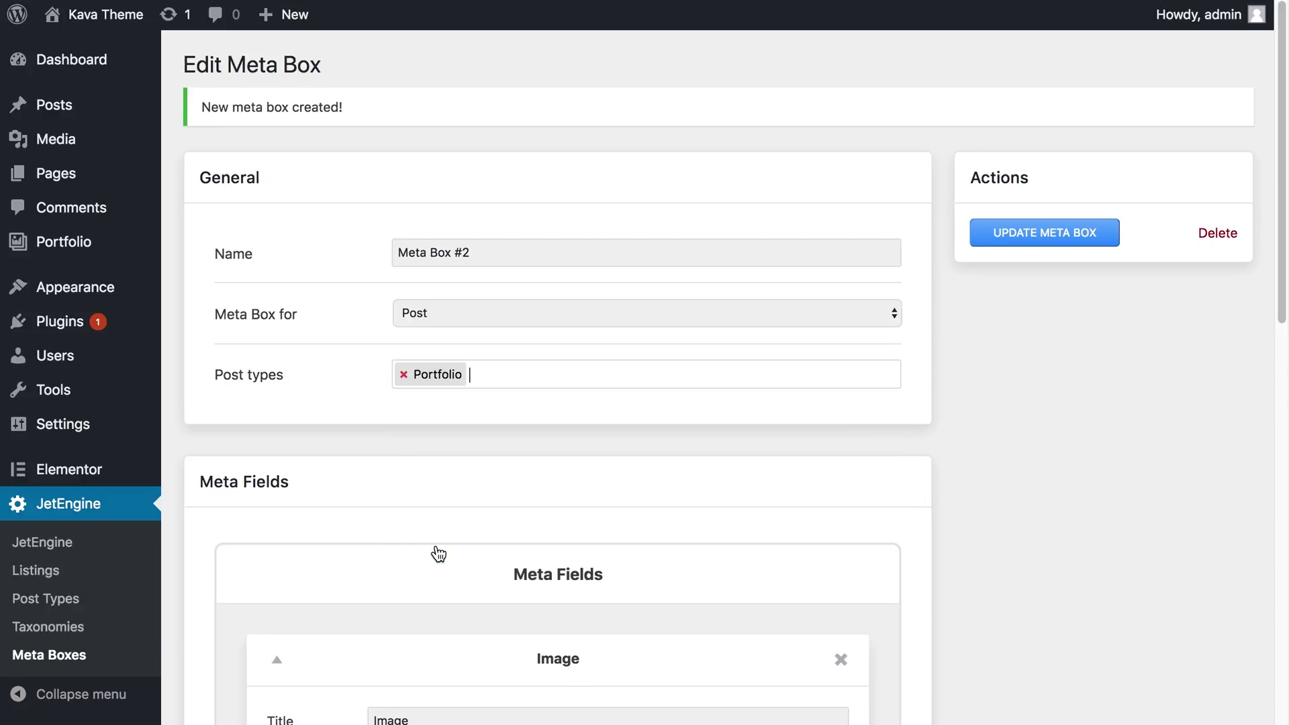
# - Update Meta Box #2 and go to the Portfolio posts list
pyautogui.scroll(-13, 717, 521)
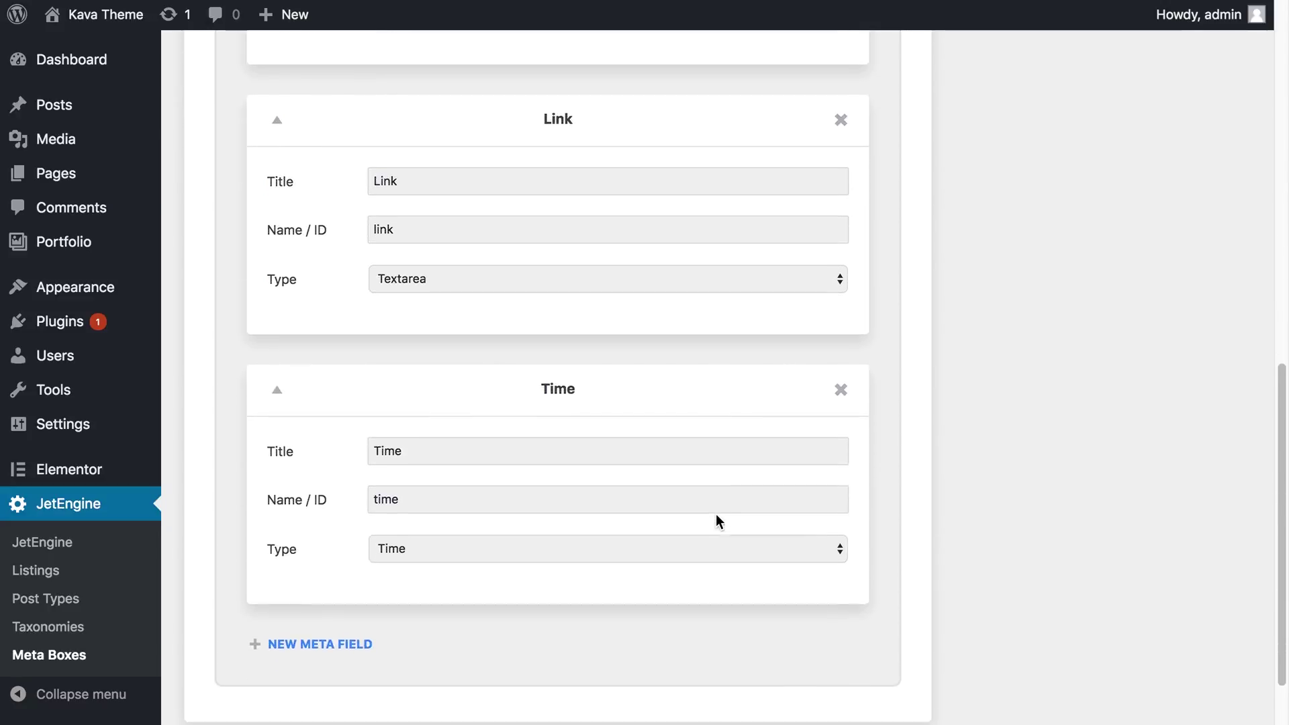
pyautogui.scroll(8, 715, 517)
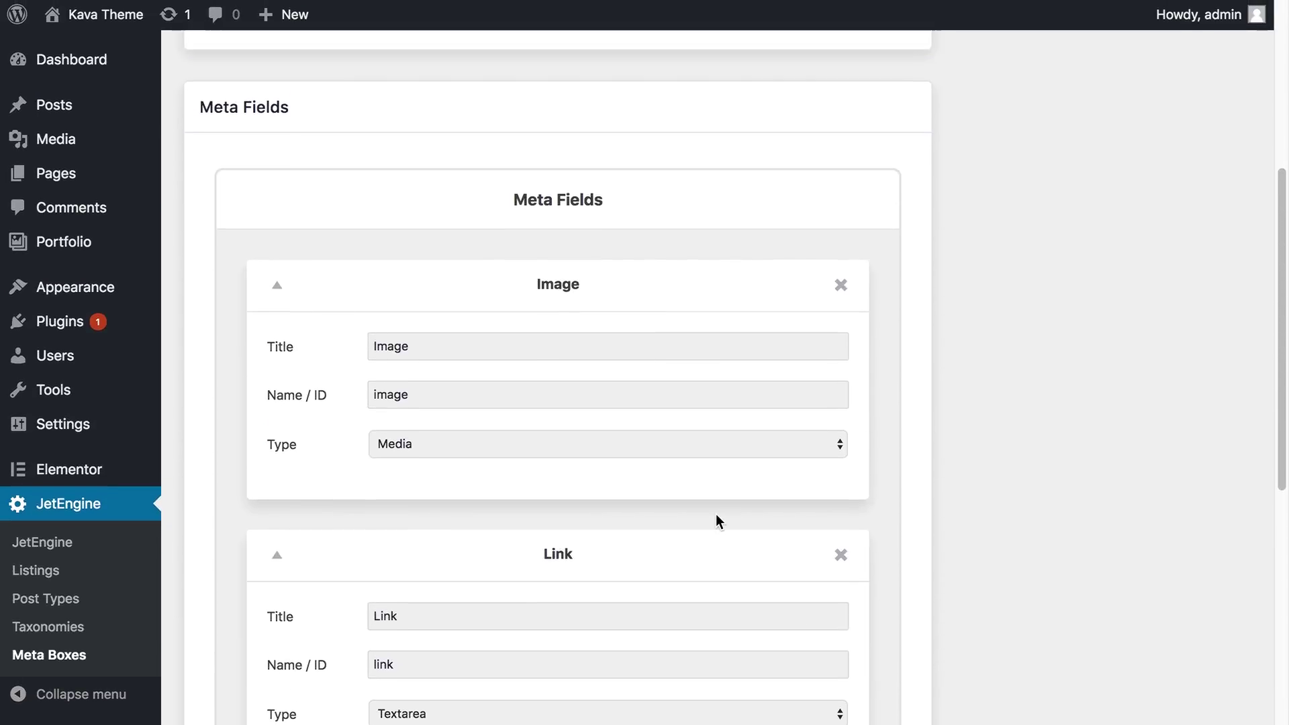
pyautogui.scroll(-4, 716, 517)
pyautogui.scroll(-3, 717, 520)
pyautogui.scroll(12, 717, 520)
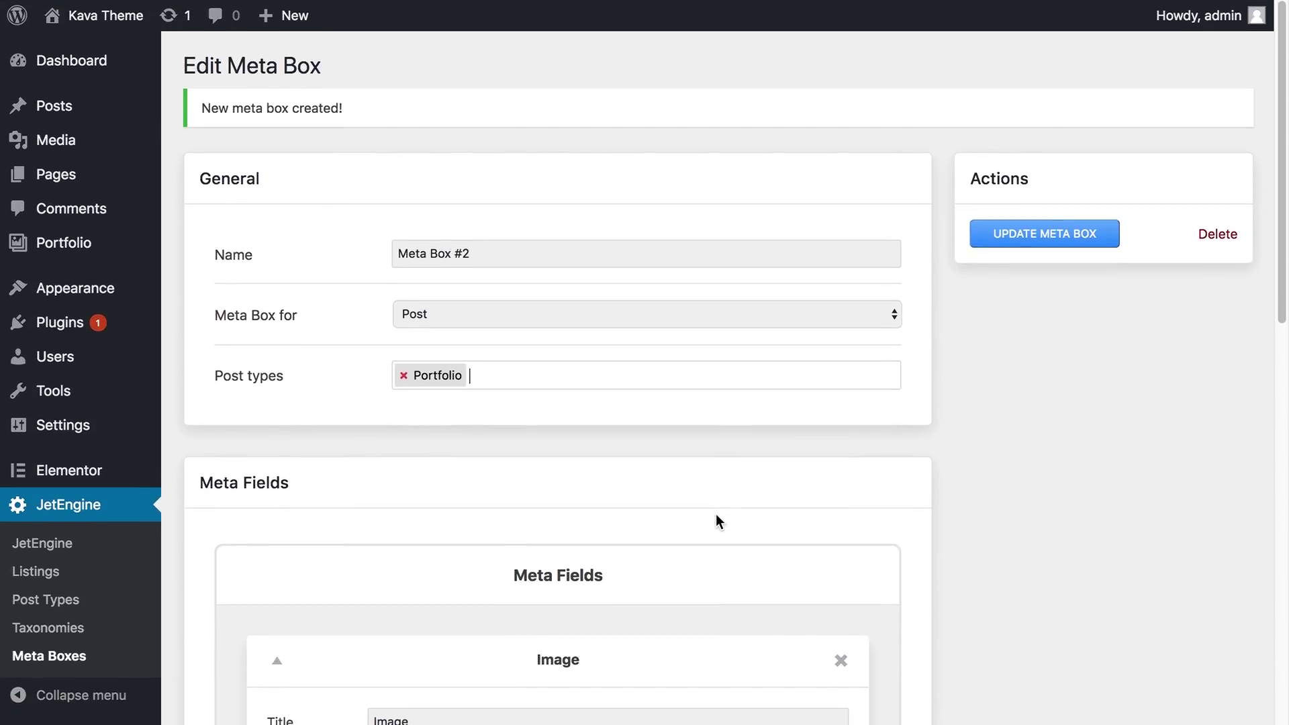
pyautogui.scroll(-10, 716, 518)
pyautogui.scroll(12, 715, 518)
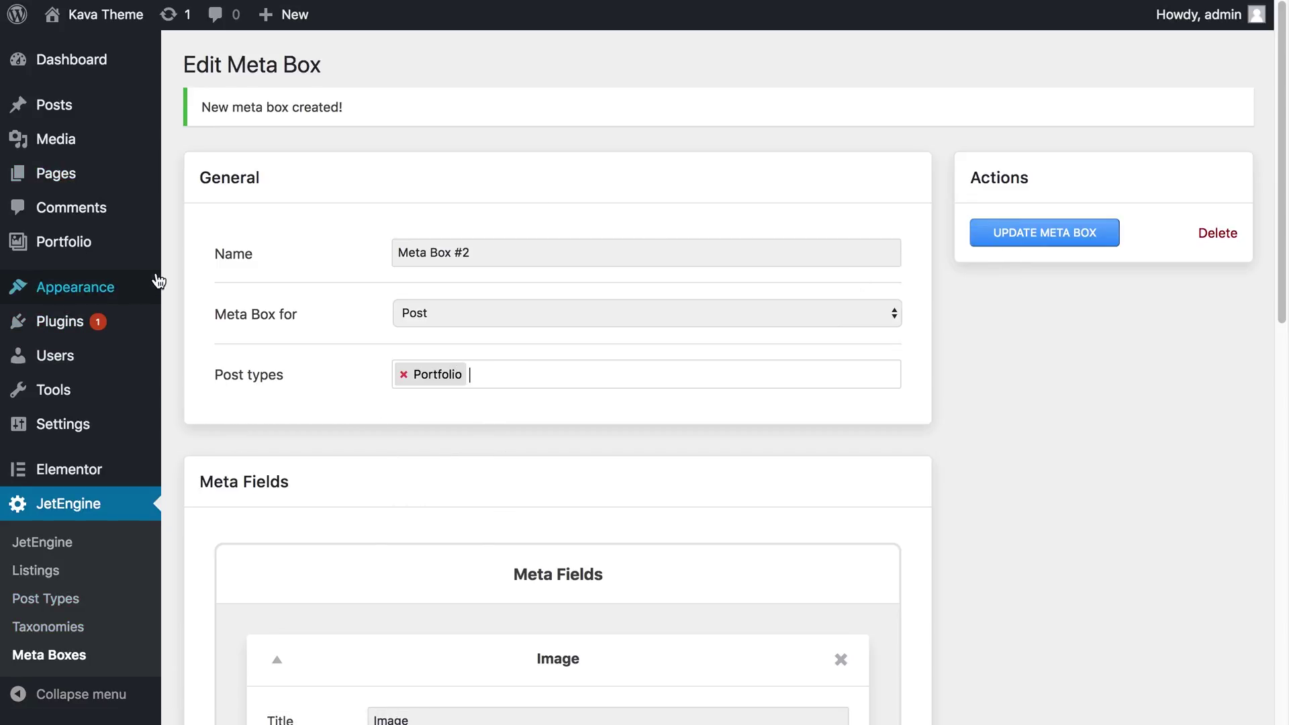
pyautogui.click(1046, 232)
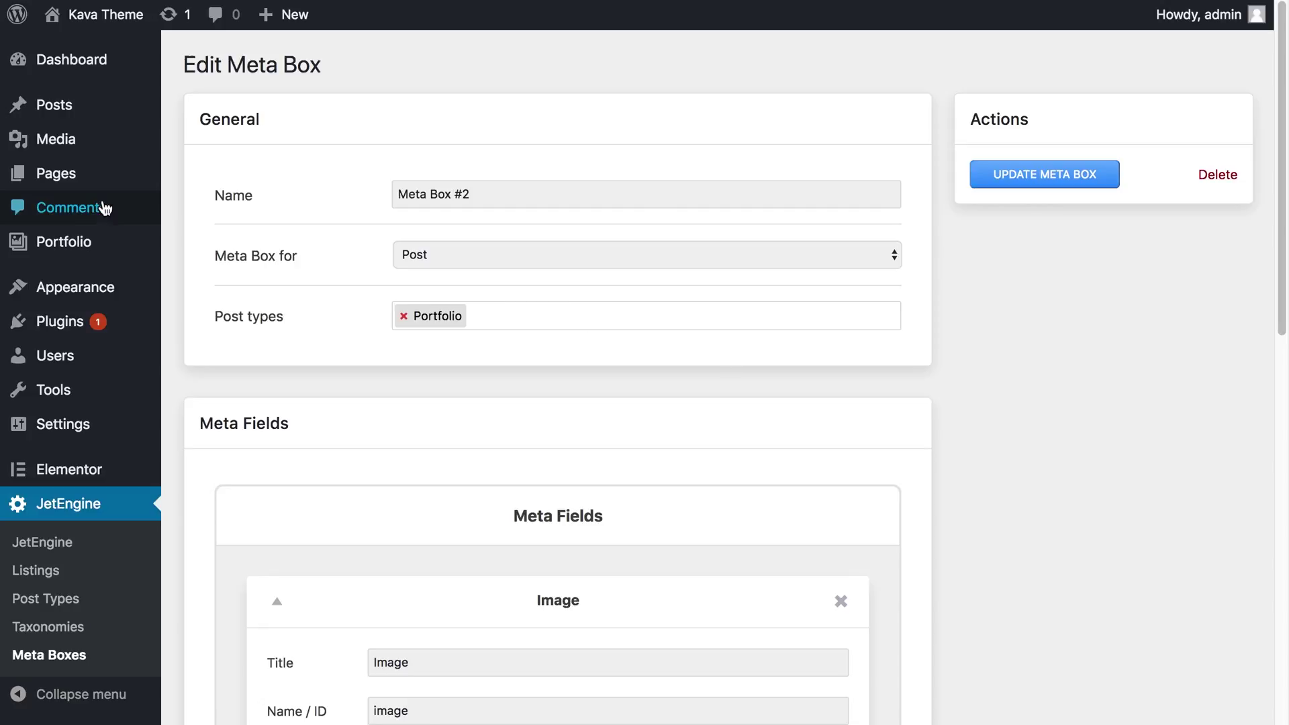
pyautogui.moveTo(73, 248)
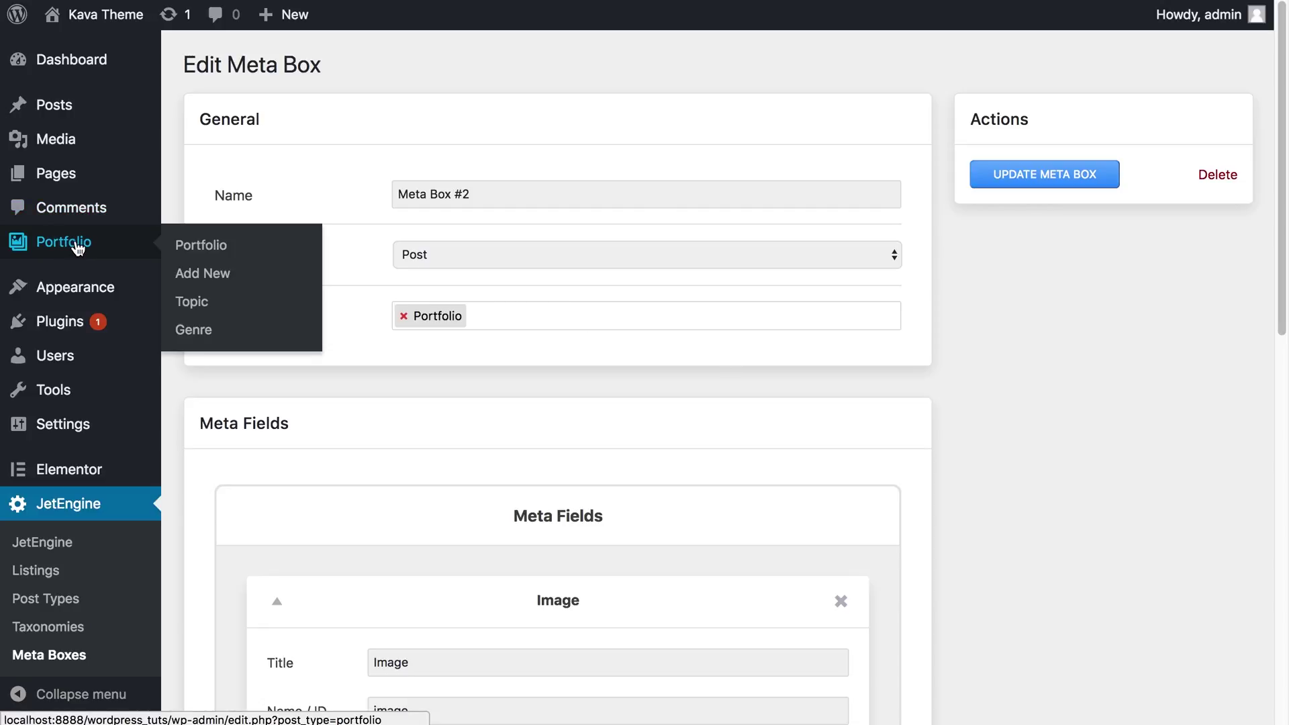
pyautogui.click(77, 248)
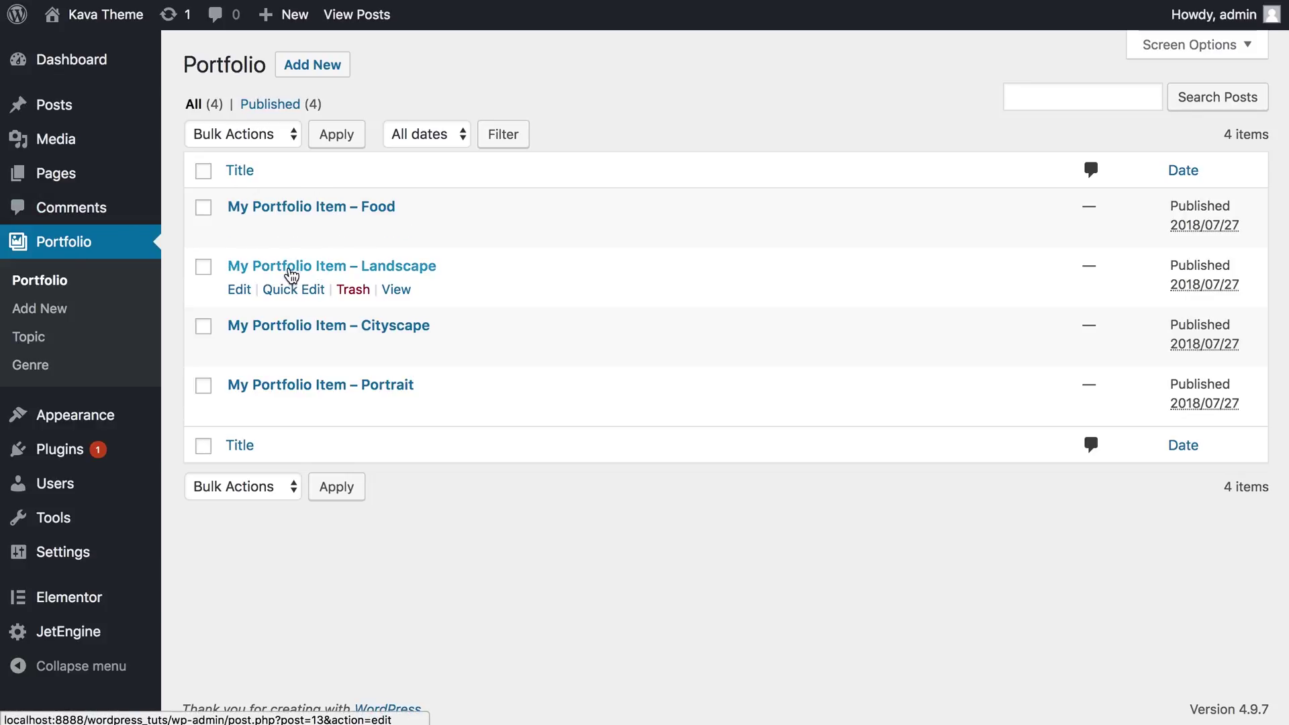
# - Edit 'My Portfolio Item - Food' and bring its Image, Link and Time settings into view
pyautogui.click(314, 212)
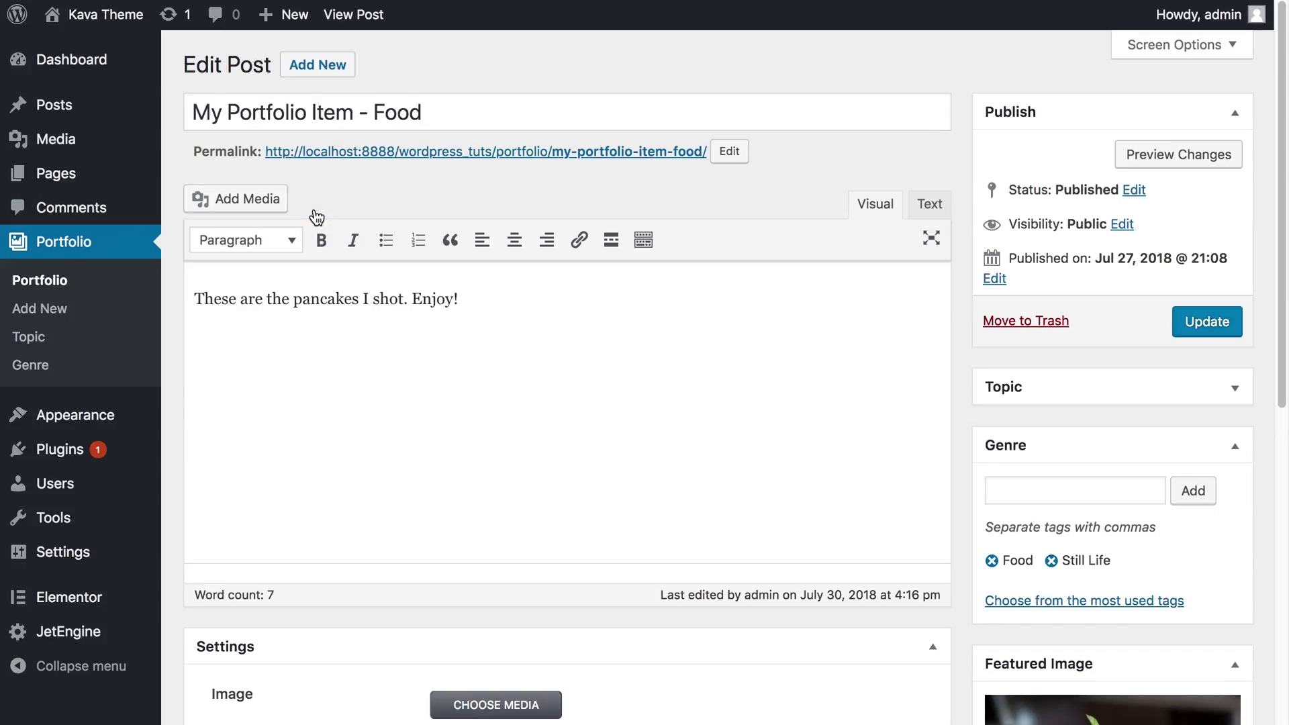
pyautogui.scroll(-5, 481, 256)
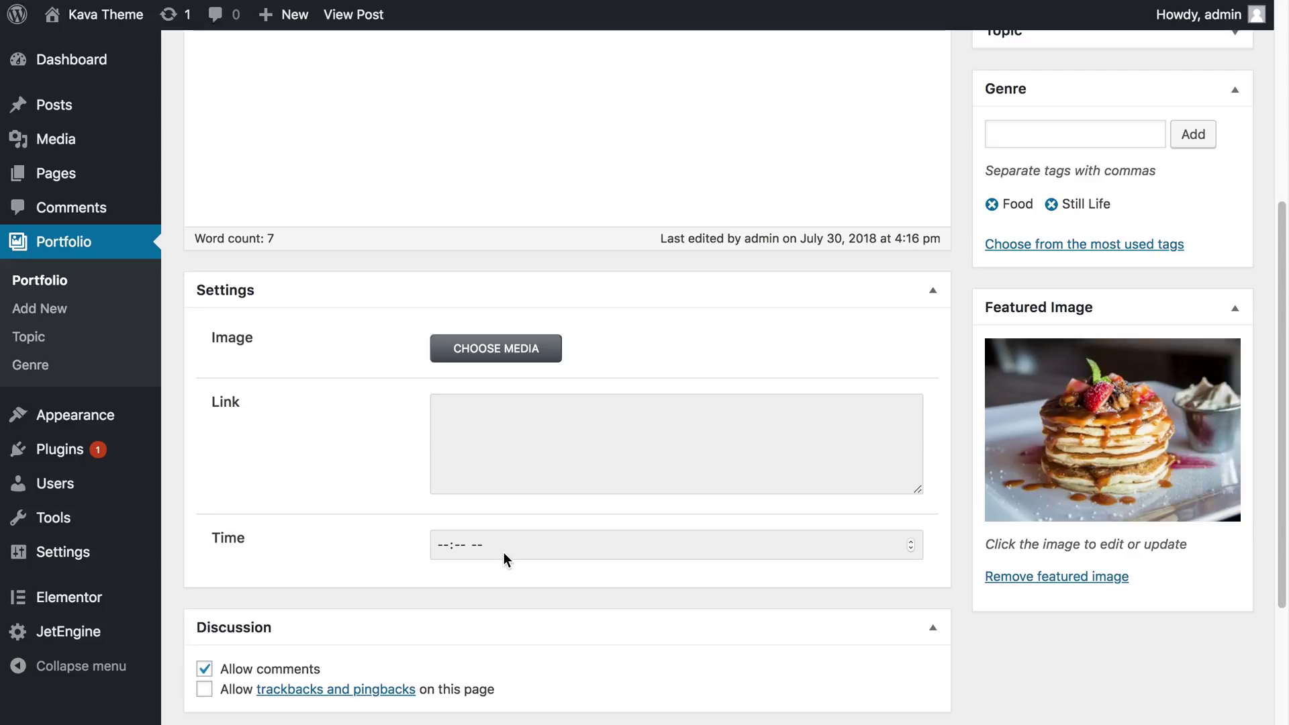
# - Set the Image field to the desk photo with phone and calculator
pyautogui.click(495, 348)
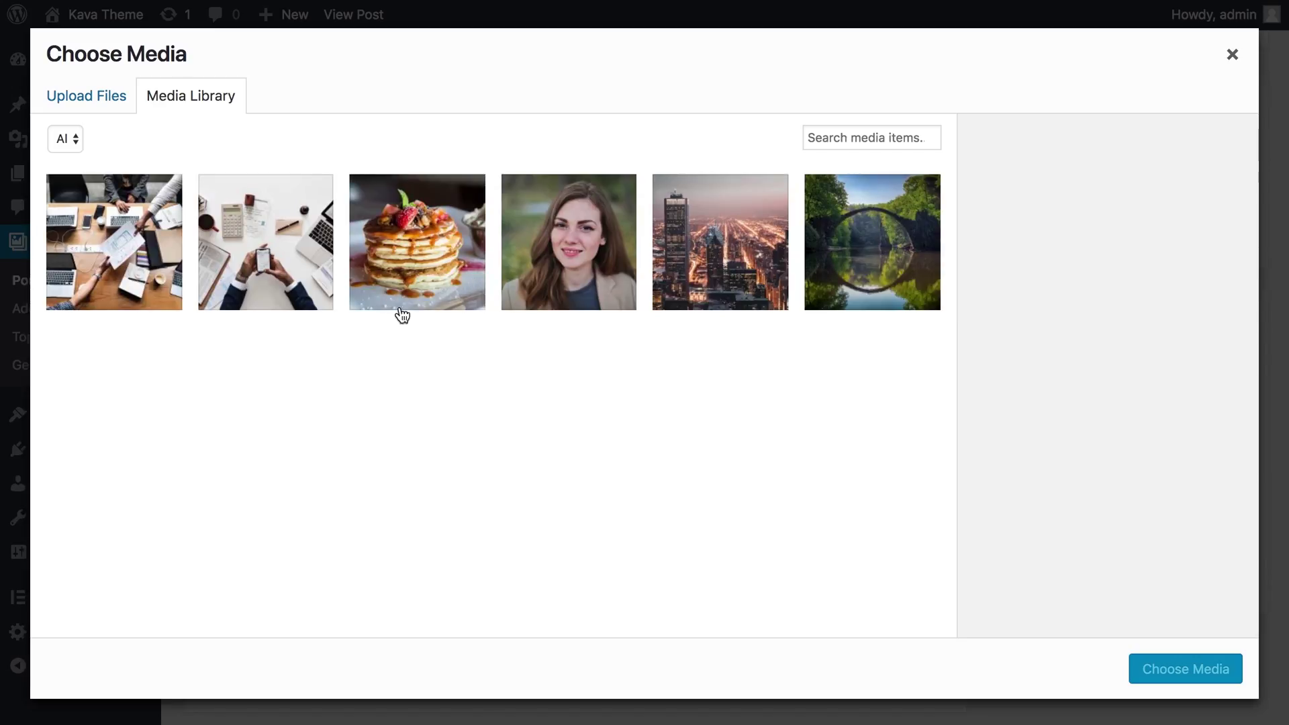
pyautogui.click(292, 300)
pyautogui.click(1145, 671)
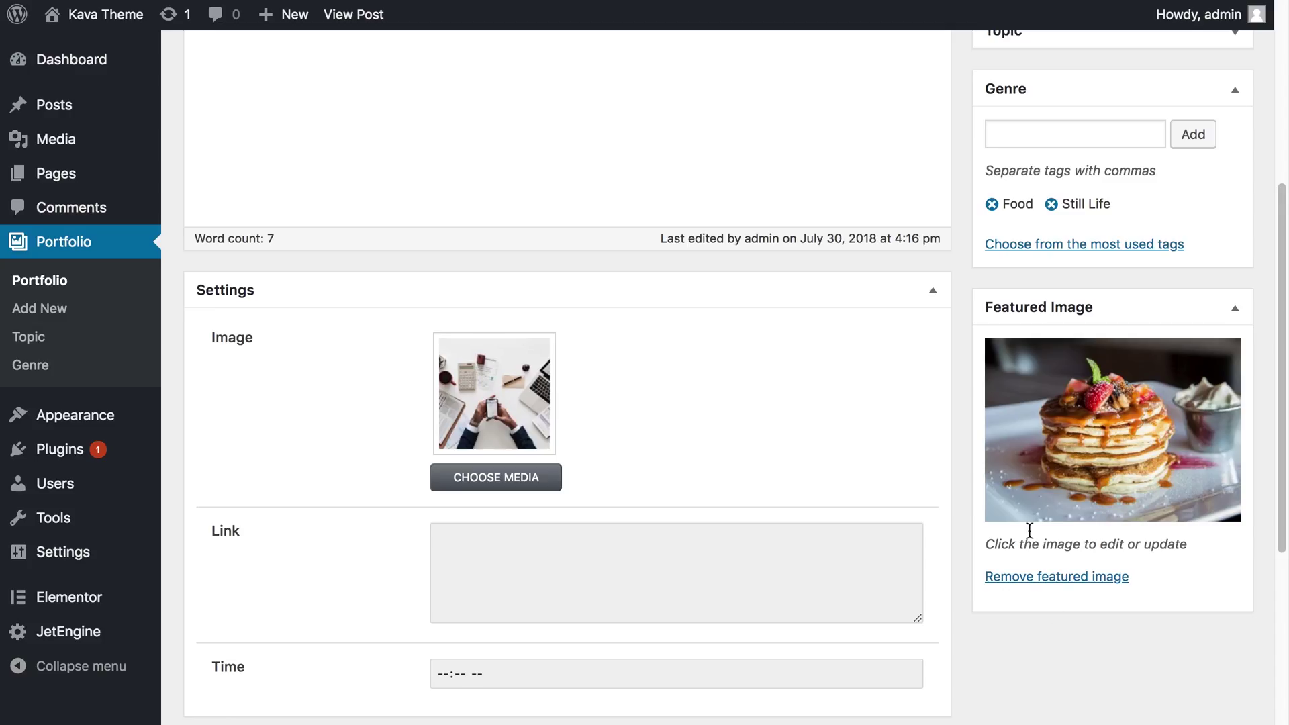
pyautogui.scroll(-4, 656, 448)
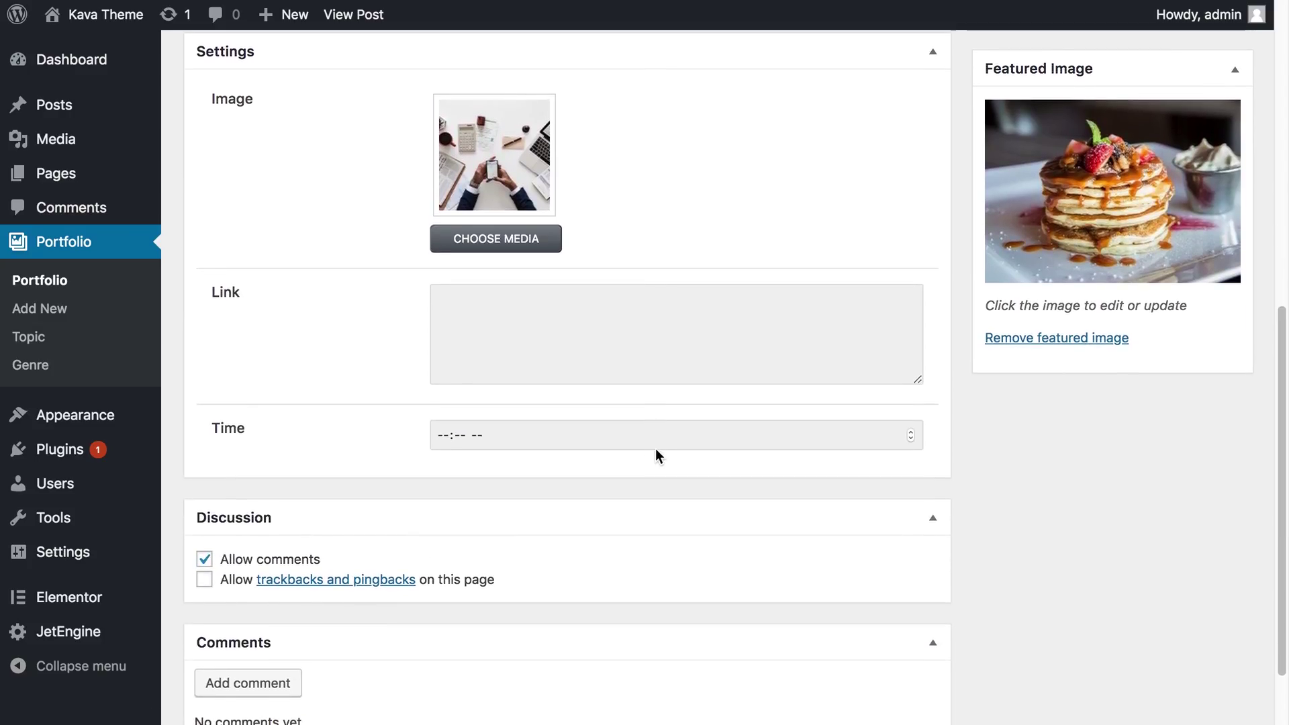
# - Enter website.com/link as the Link and set the Time to 09:07 PM
pyautogui.click(554, 331)
pyautogui.write('website.com/link')
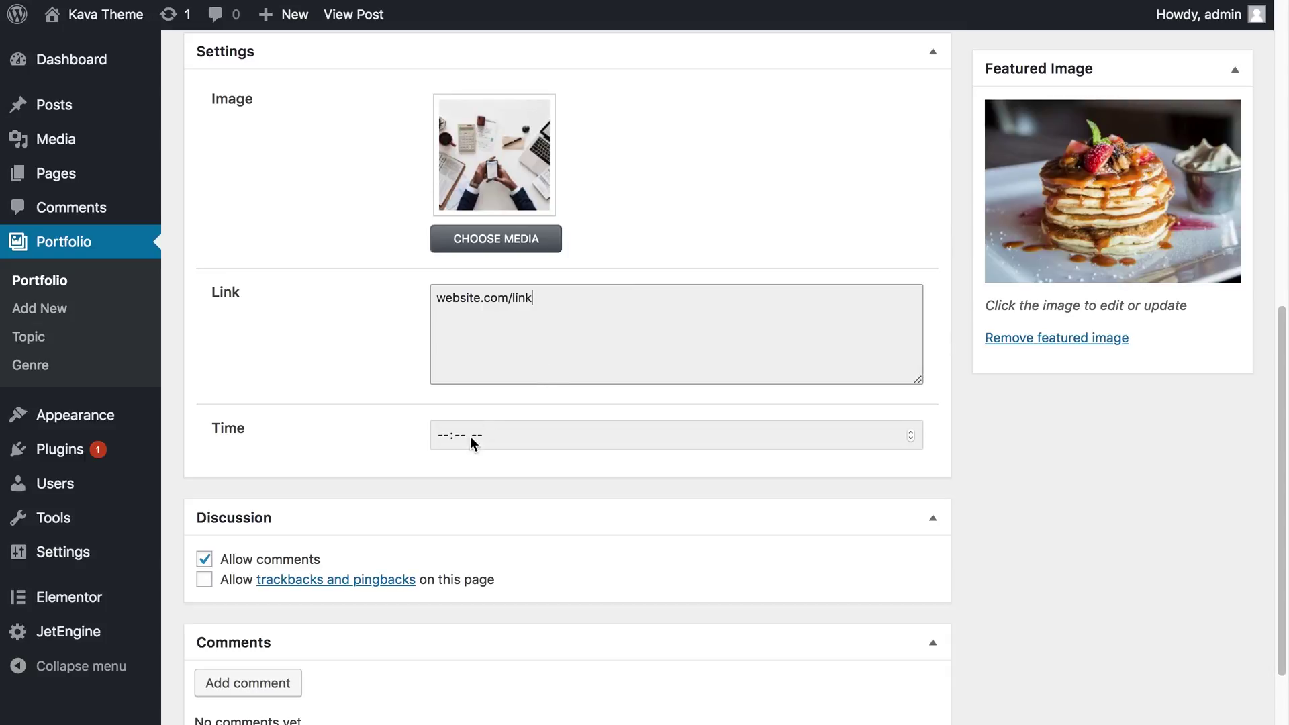
pyautogui.click(445, 435)
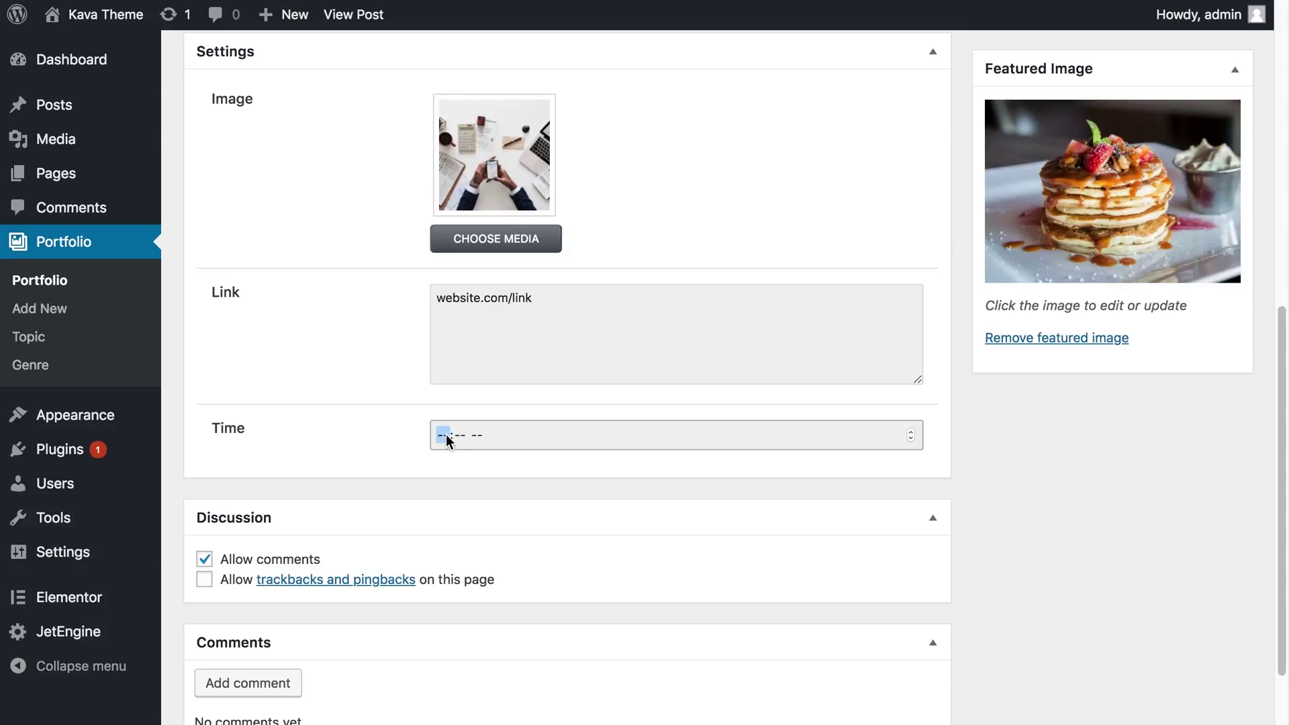
pyautogui.click(910, 432)
pyautogui.click(910, 439)
pyautogui.click(348, 440)
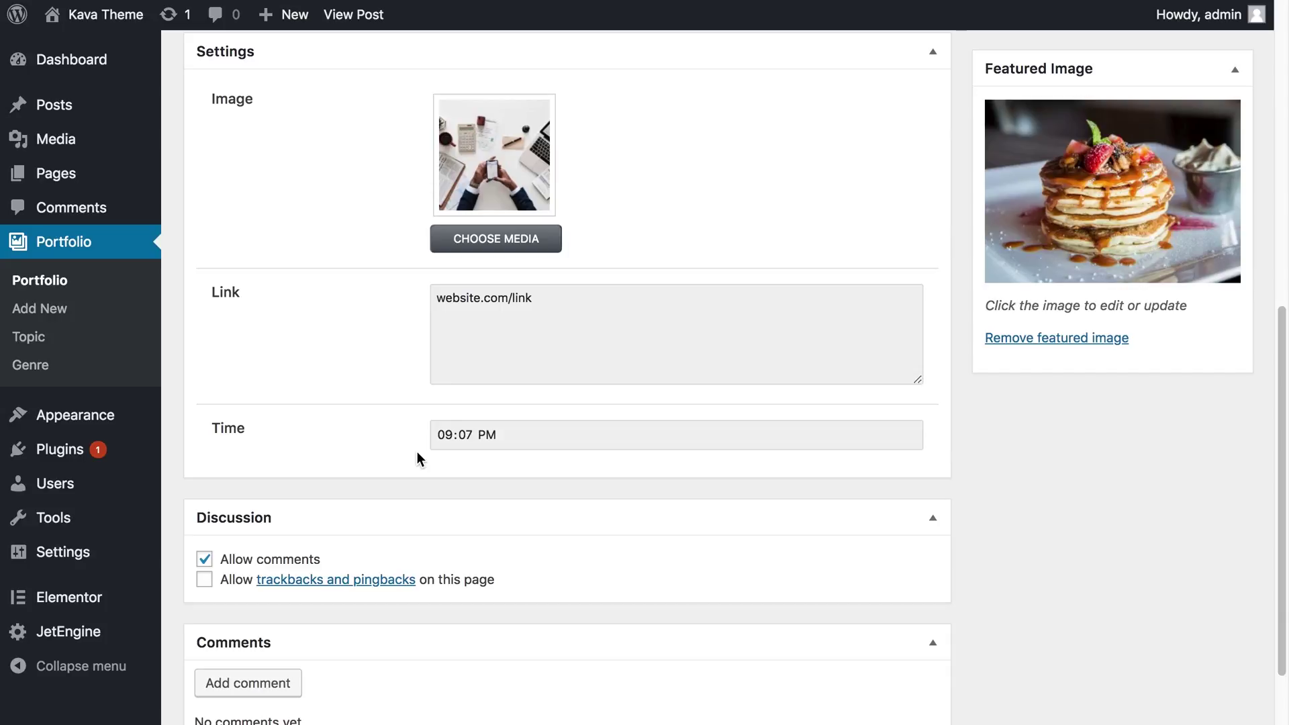
# - Update the Food portfolio post so its Image, Link and Time values are saved
pyautogui.scroll(10, 417, 451)
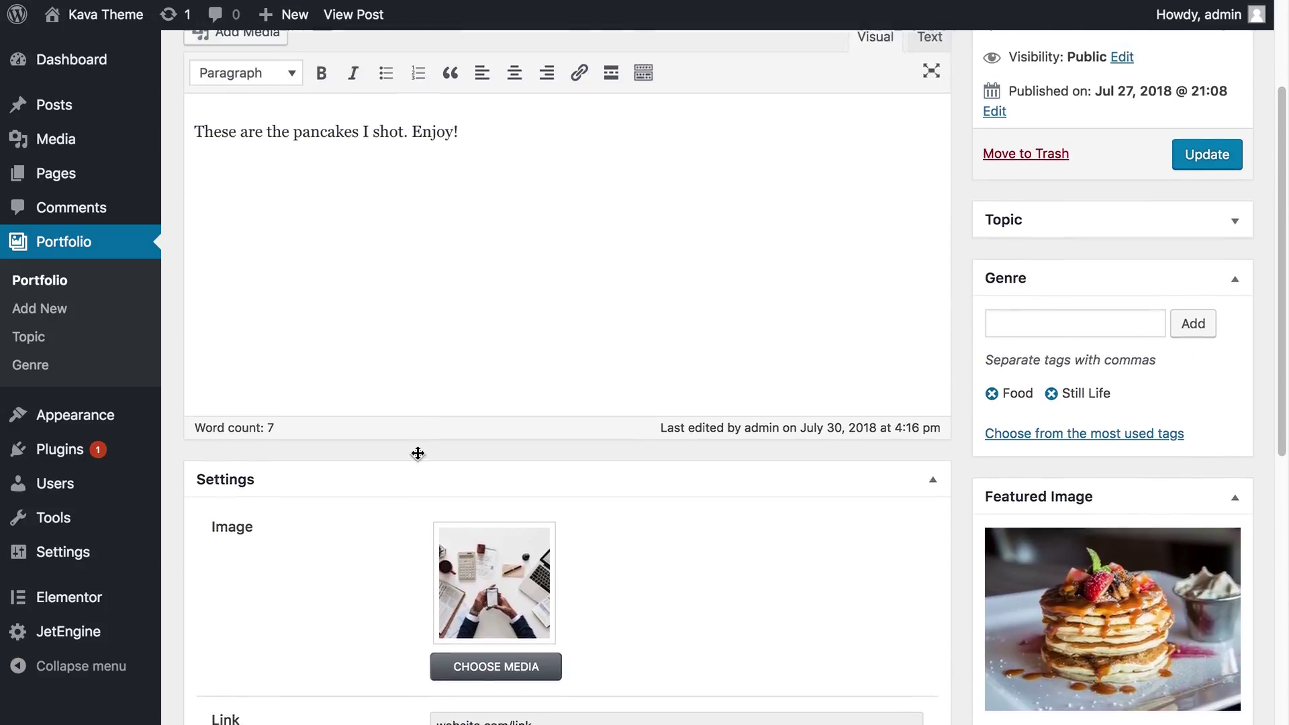
pyautogui.scroll(-5, 417, 451)
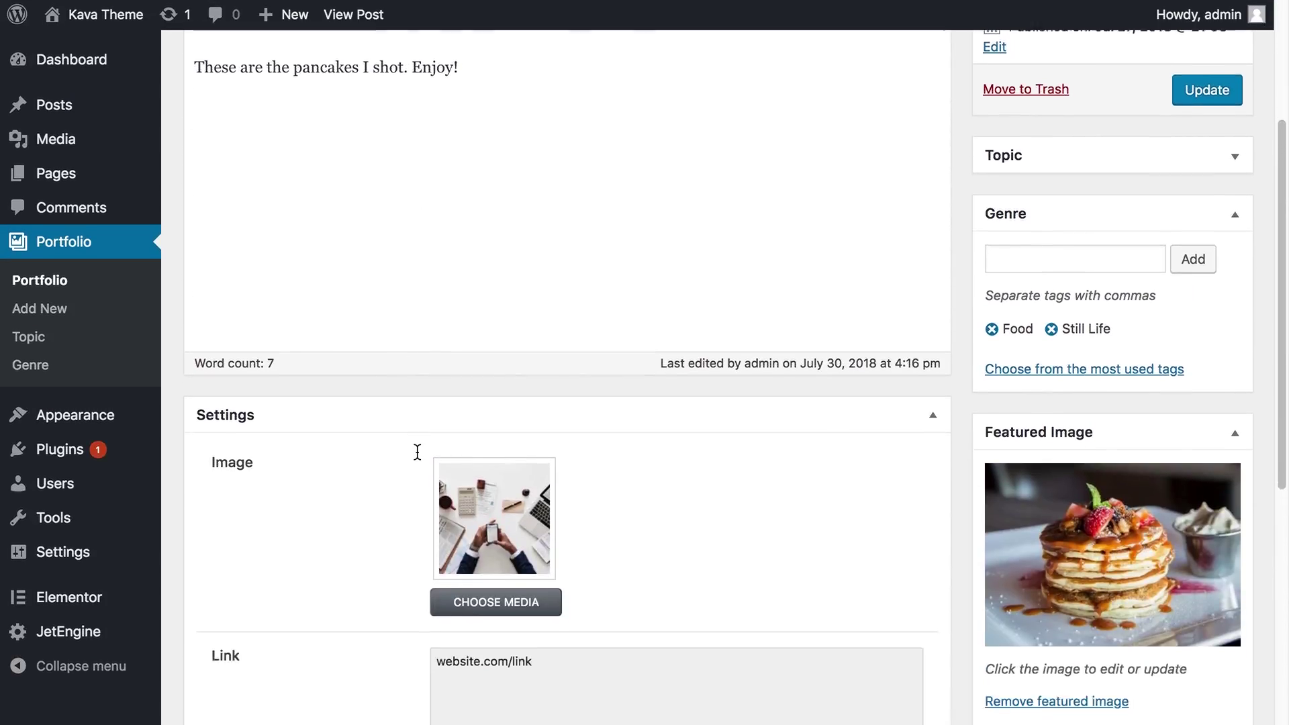
pyautogui.moveTo(490, 400)
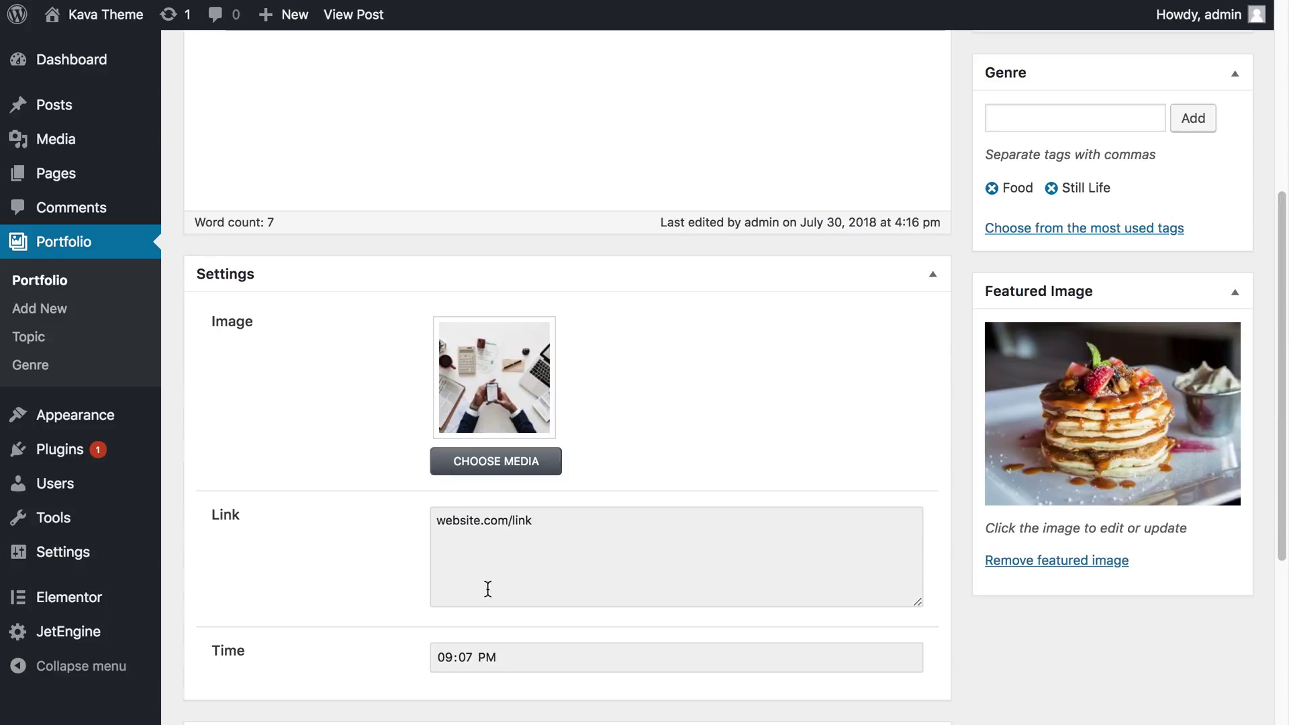
pyautogui.scroll(-2, 353, 485)
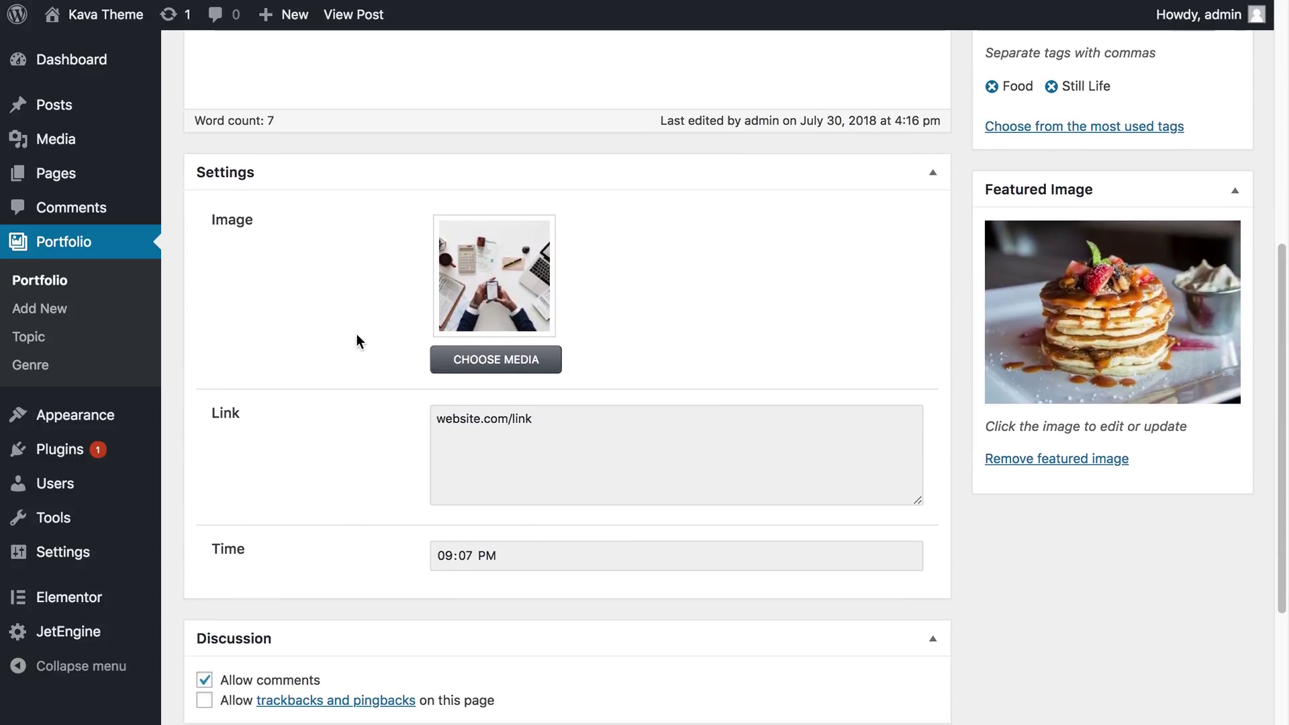
pyautogui.scroll(9, 356, 333)
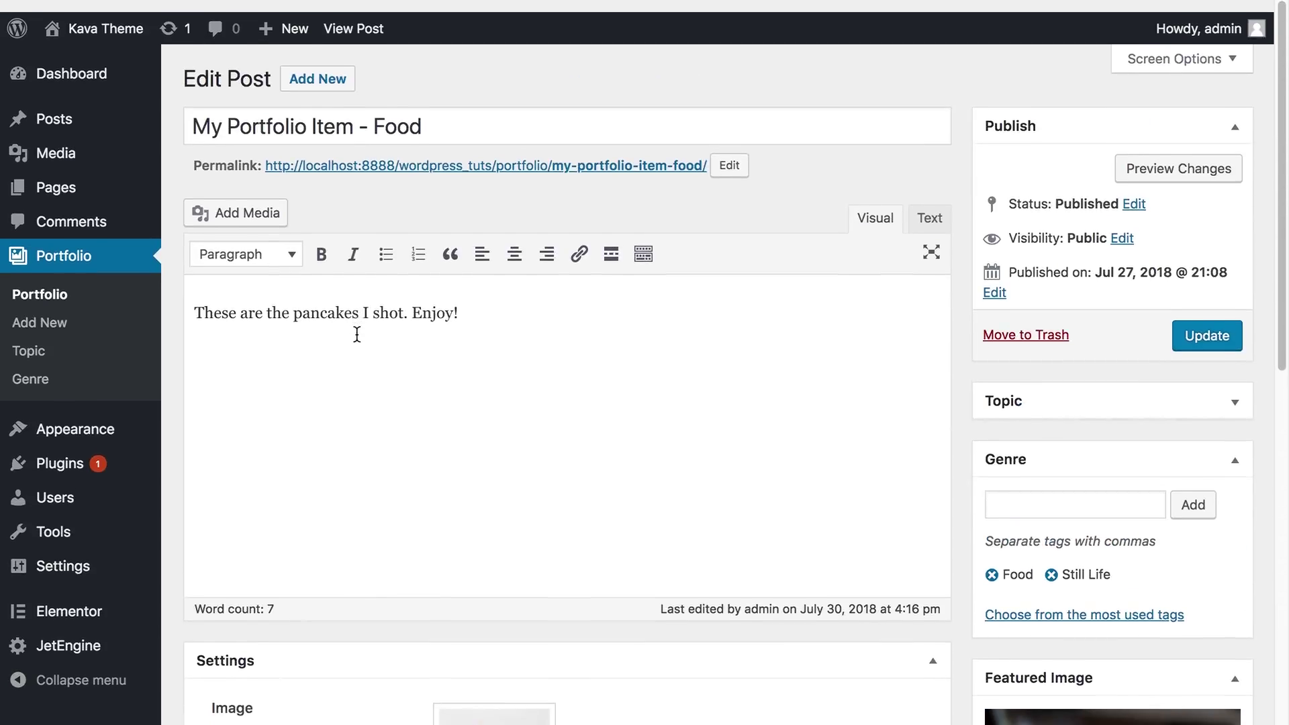
pyautogui.click(1194, 324)
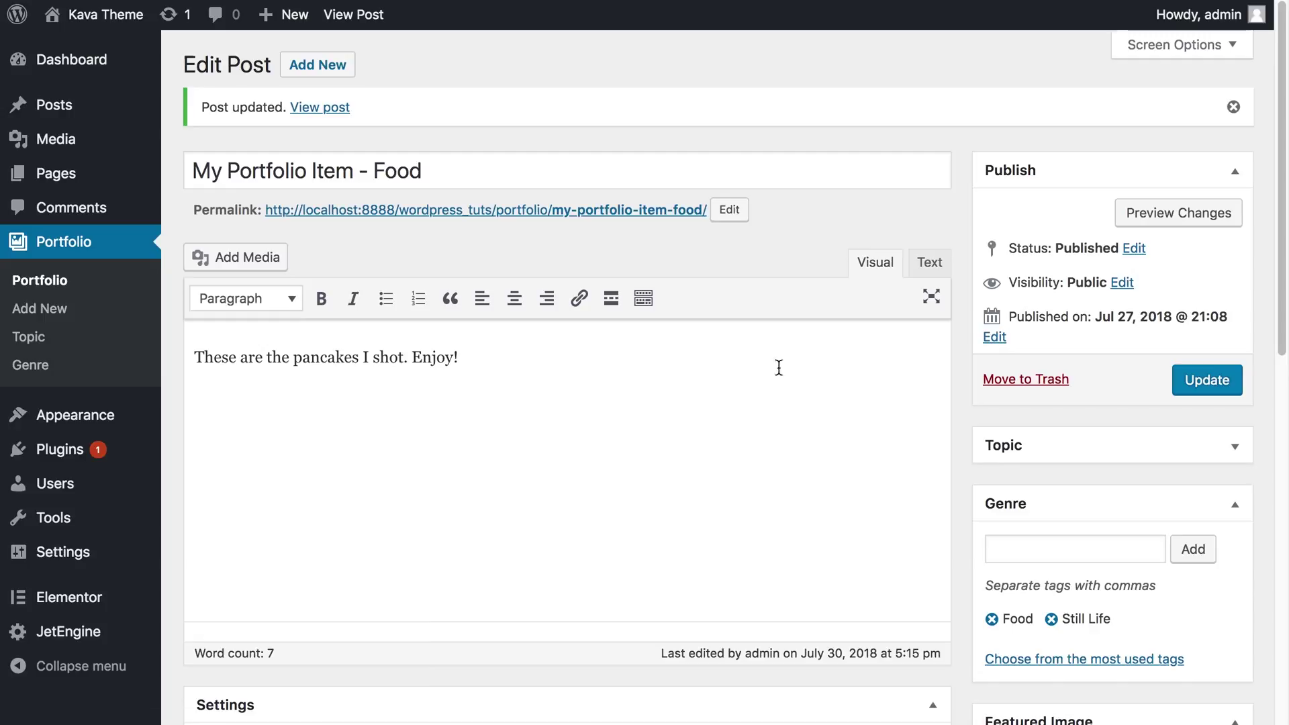
pyautogui.scroll(-6, 604, 377)
pyautogui.scroll(-1, 604, 387)
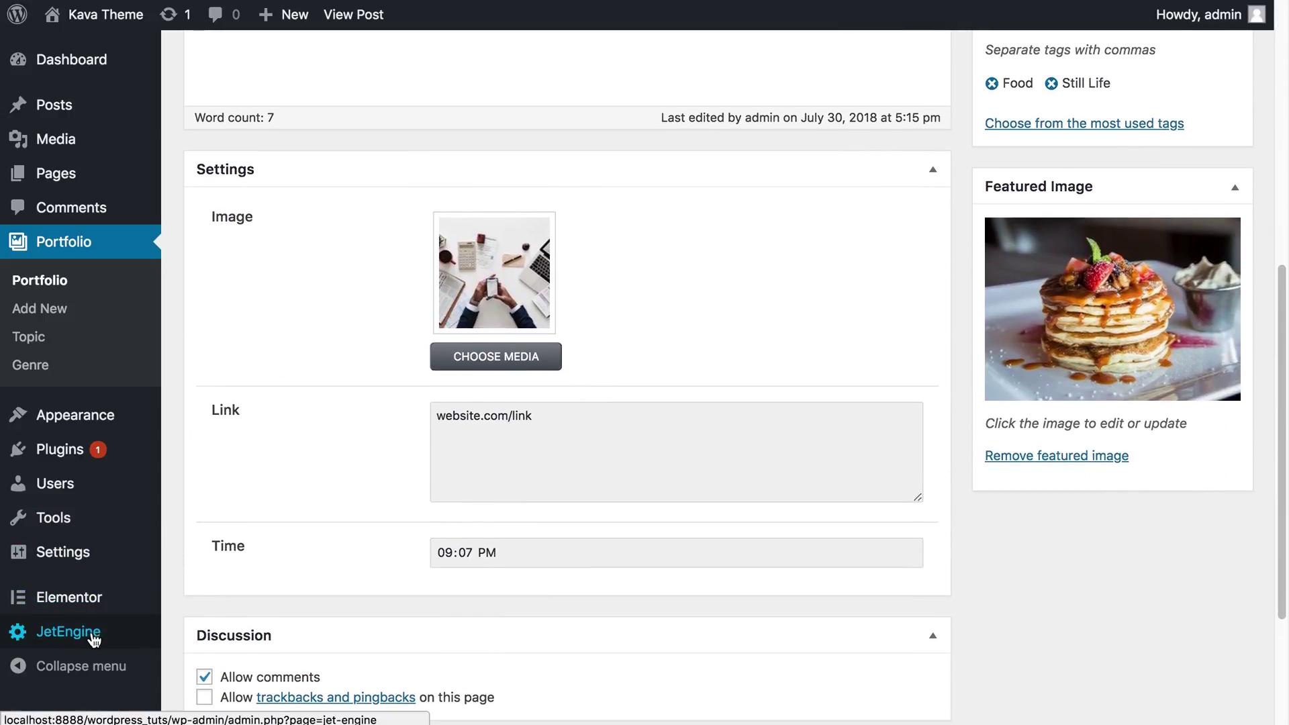
pyautogui.moveTo(84, 639)
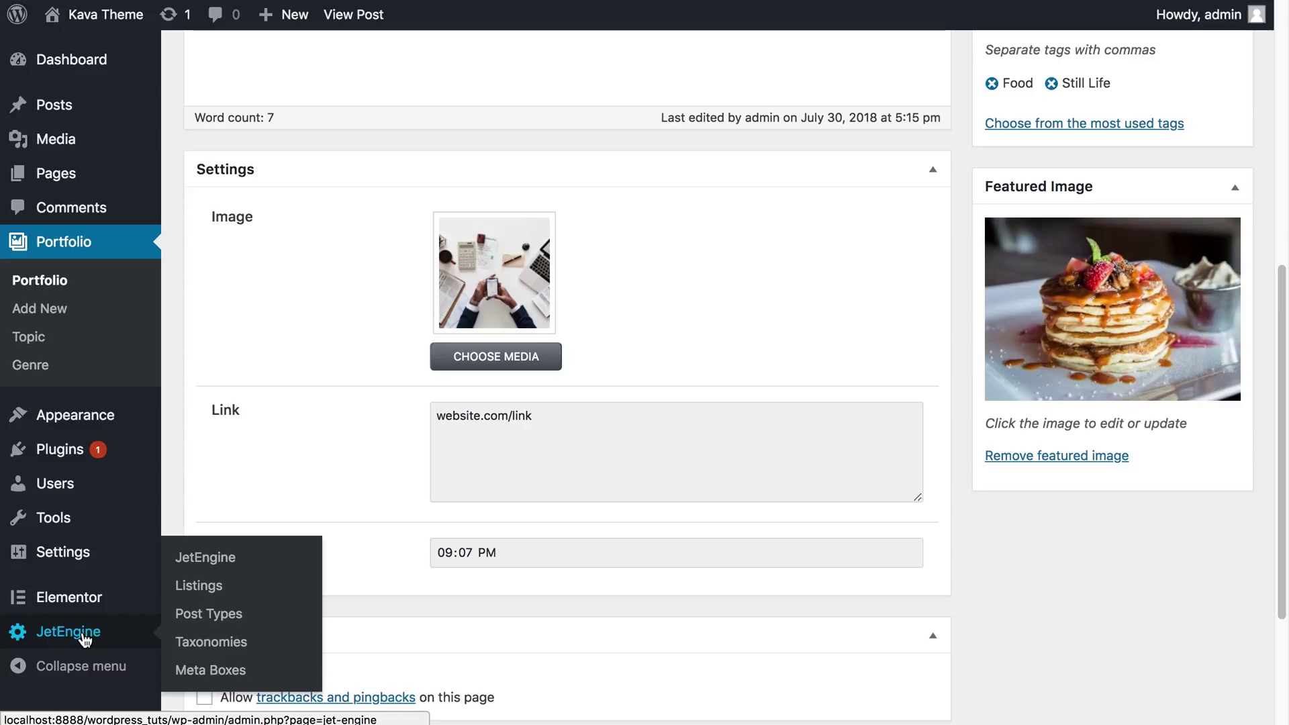
# - Create a Portfolio-based listing item named 'Listing Item for Portfolio'
pyautogui.click(205, 587)
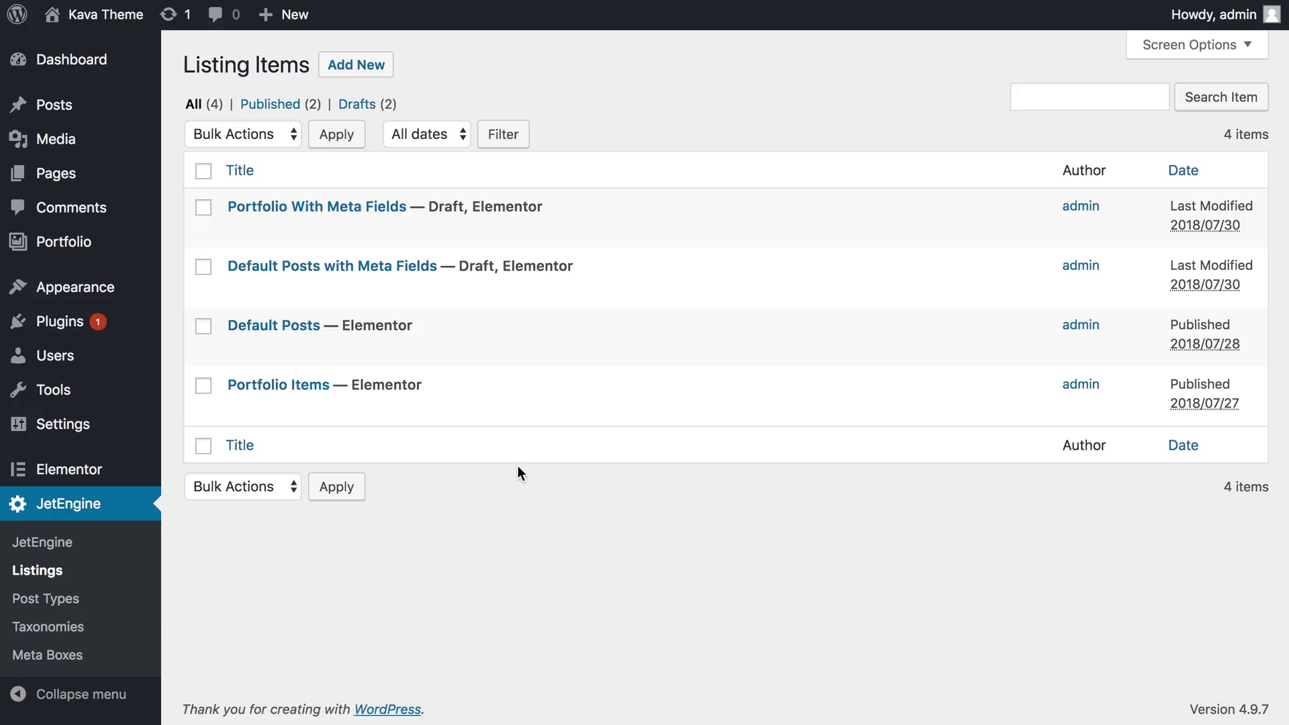
pyautogui.click(377, 68)
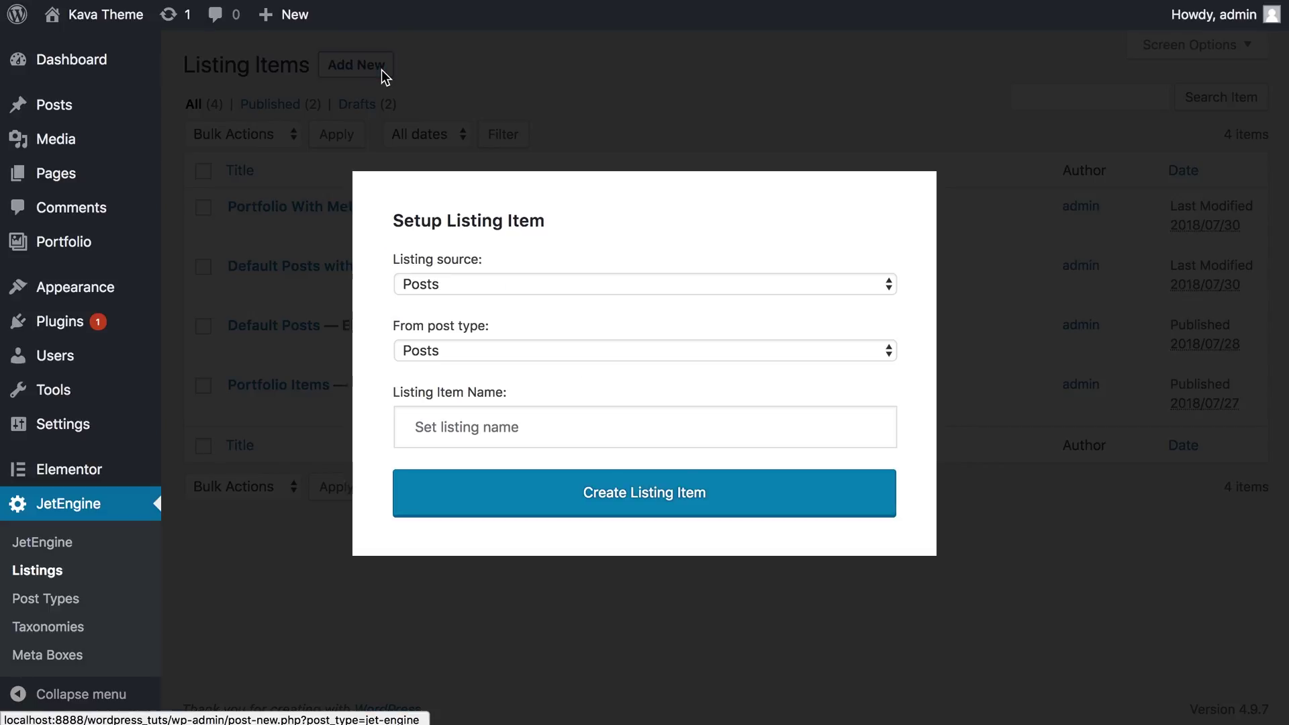
pyautogui.click(510, 352)
pyautogui.click(490, 432)
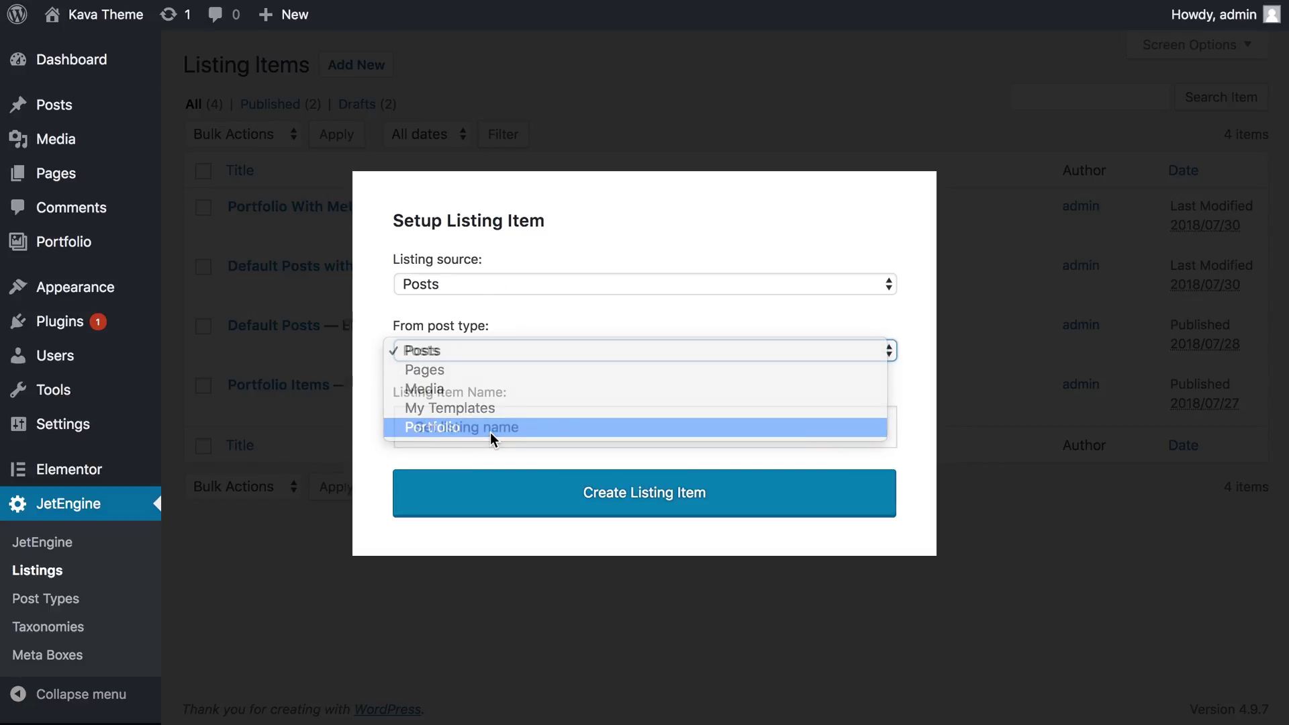
pyautogui.click(448, 424)
pyautogui.write('Listing Item for')
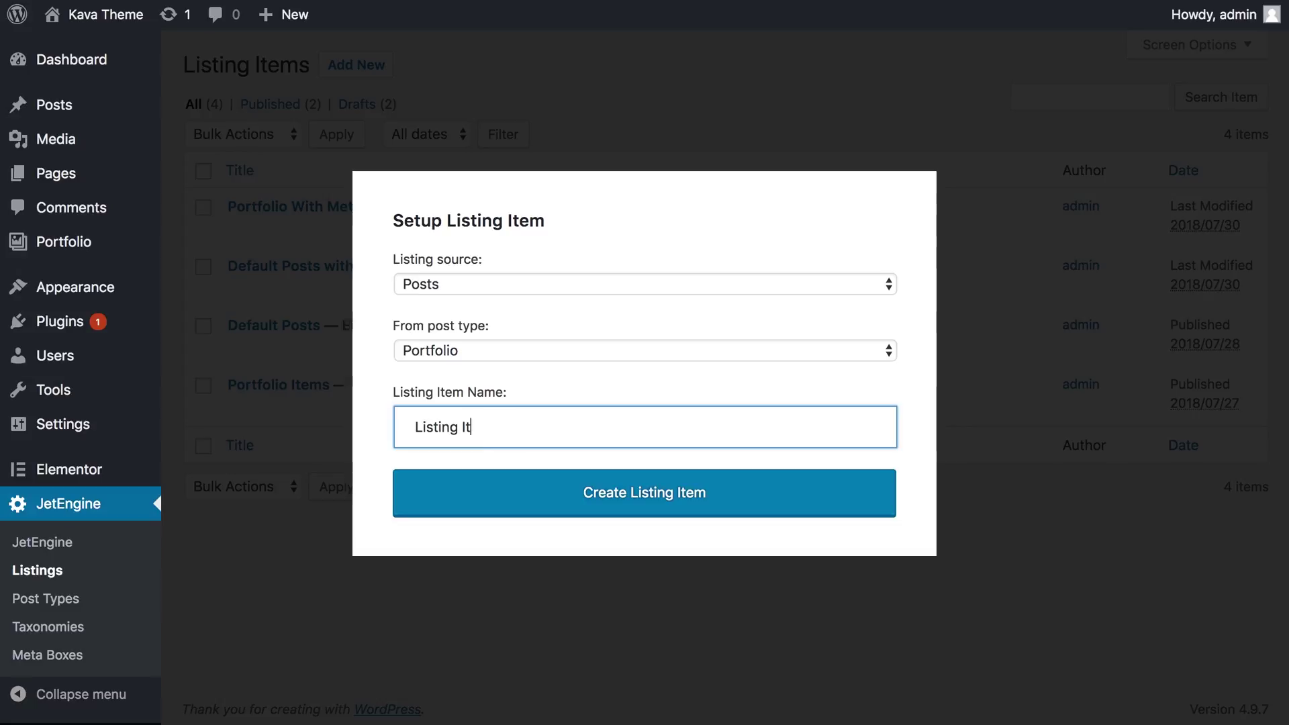
pyautogui.write(' Portfolio')
pyautogui.click(546, 491)
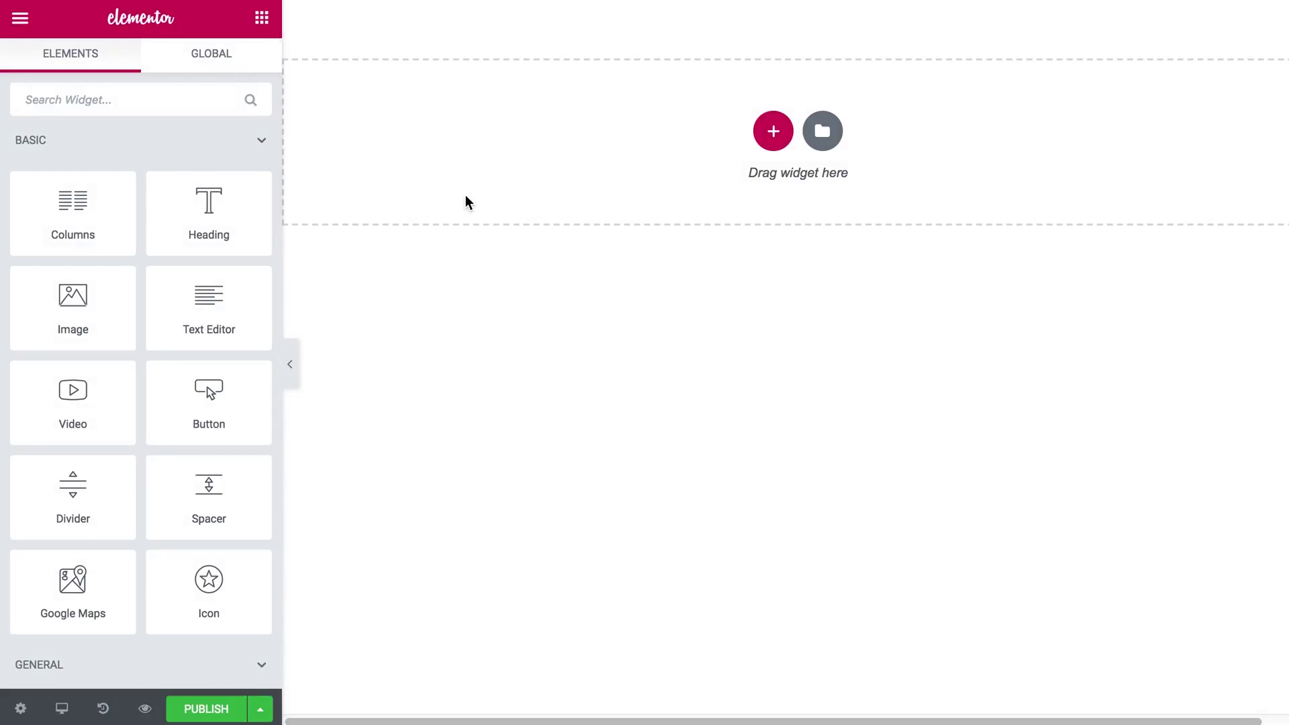
# - Place a Dynamic Field on the listing, keeping Post/Term Data so it shows the title
pyautogui.scroll(-15, 176, 175)
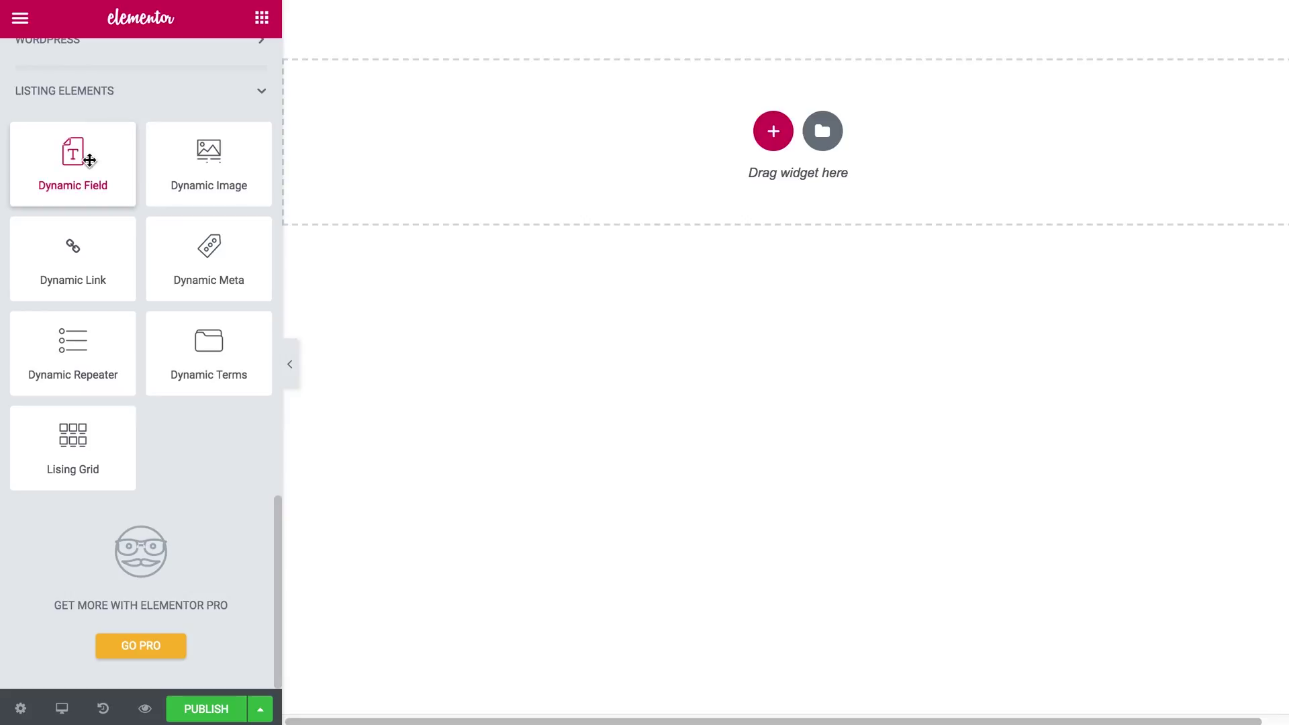
pyautogui.moveTo(73, 173); pyautogui.dragTo(506, 126)
pyautogui.click(219, 173)
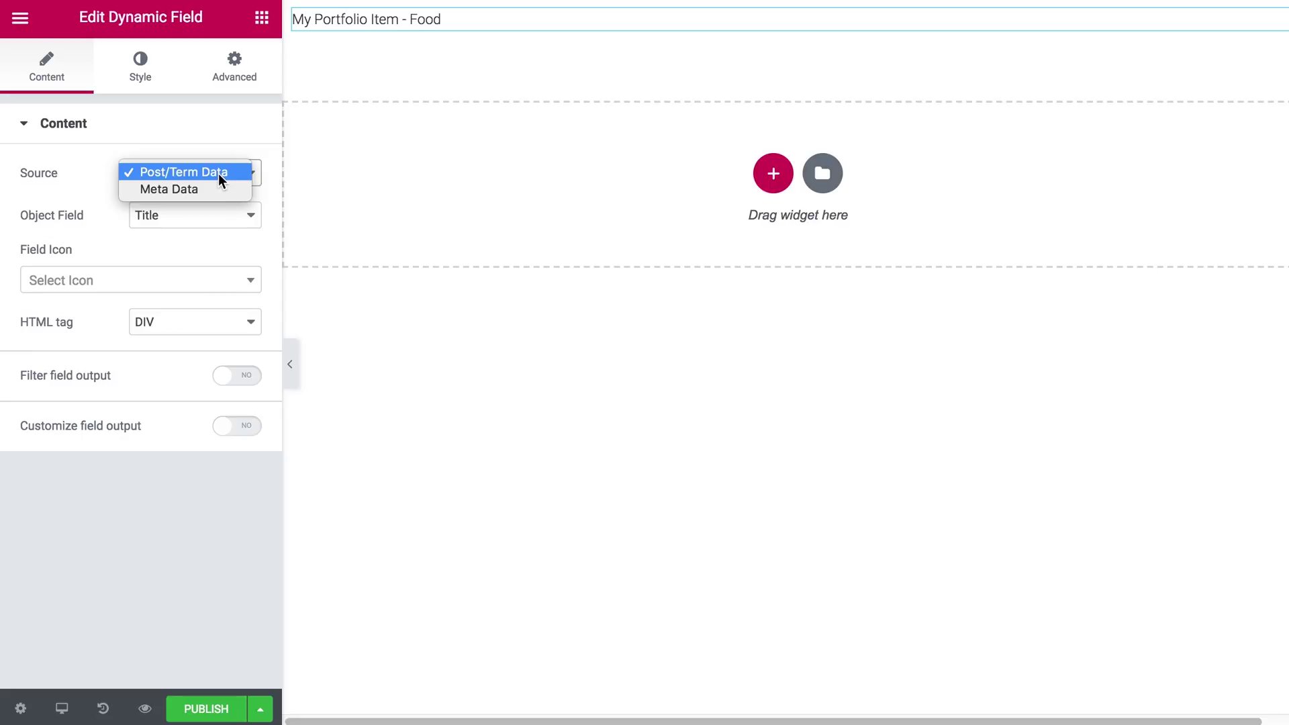
pyautogui.click(213, 170)
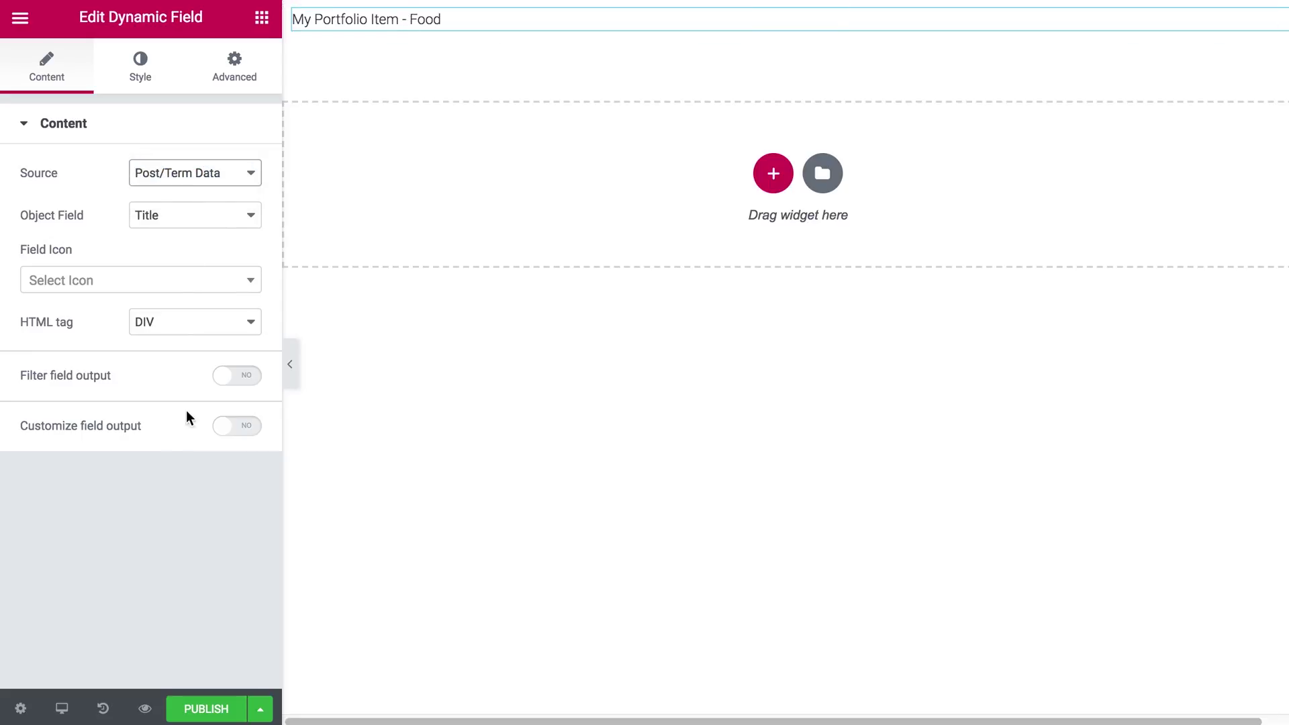
# - Set the title's typography size to 25 px
pyautogui.click(143, 82)
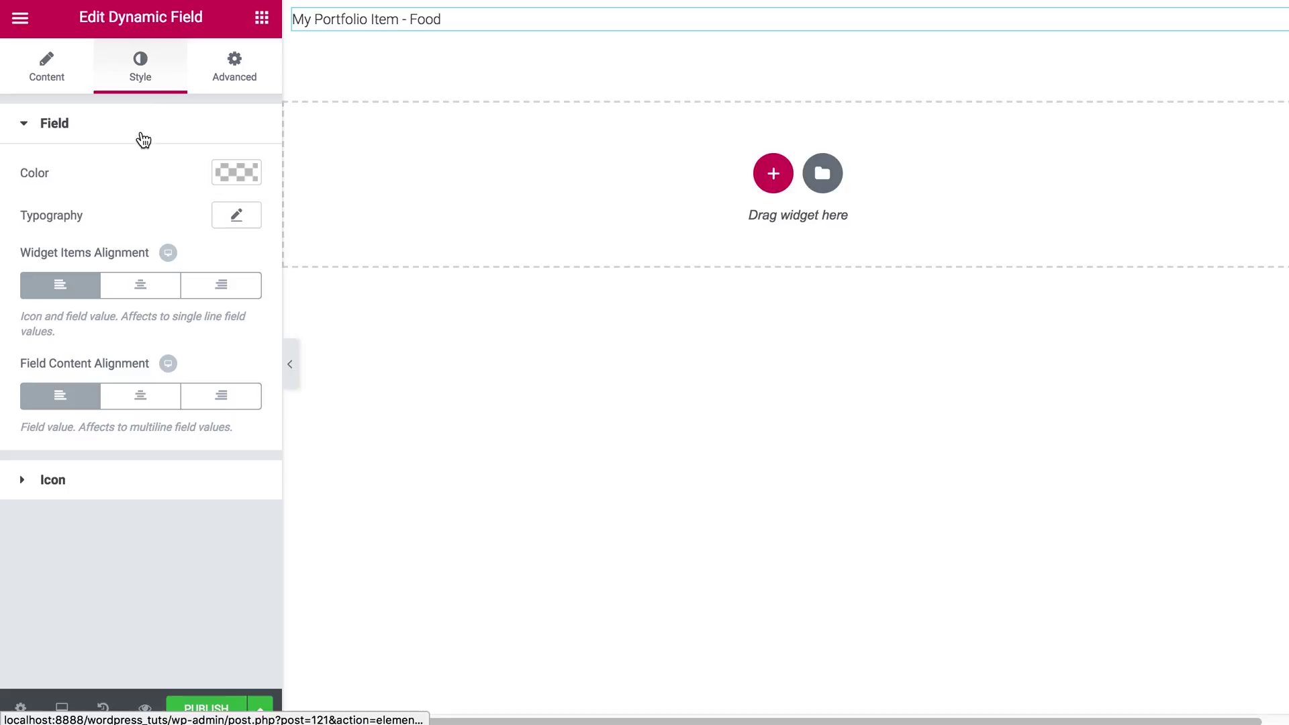
pyautogui.click(236, 219)
pyautogui.moveTo(34, 337); pyautogui.dragTo(55, 345)
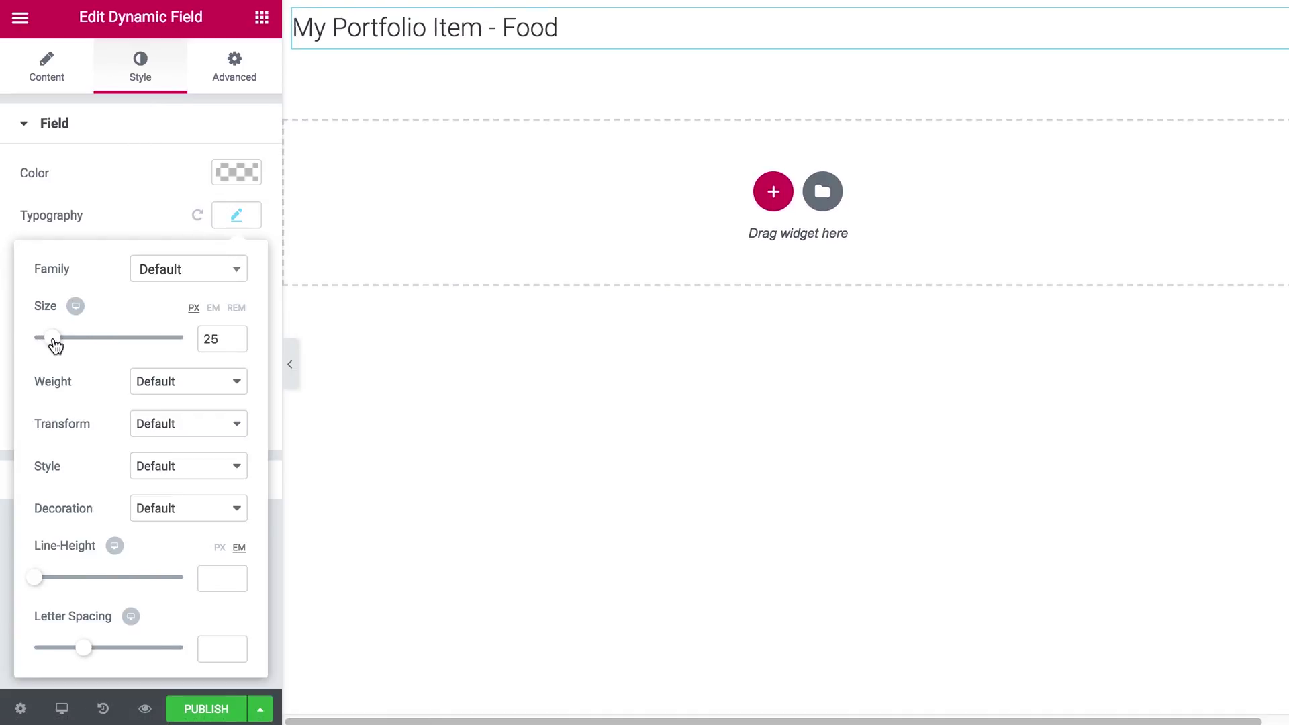
pyautogui.click(261, 16)
pyautogui.scroll(-15, 173, 130)
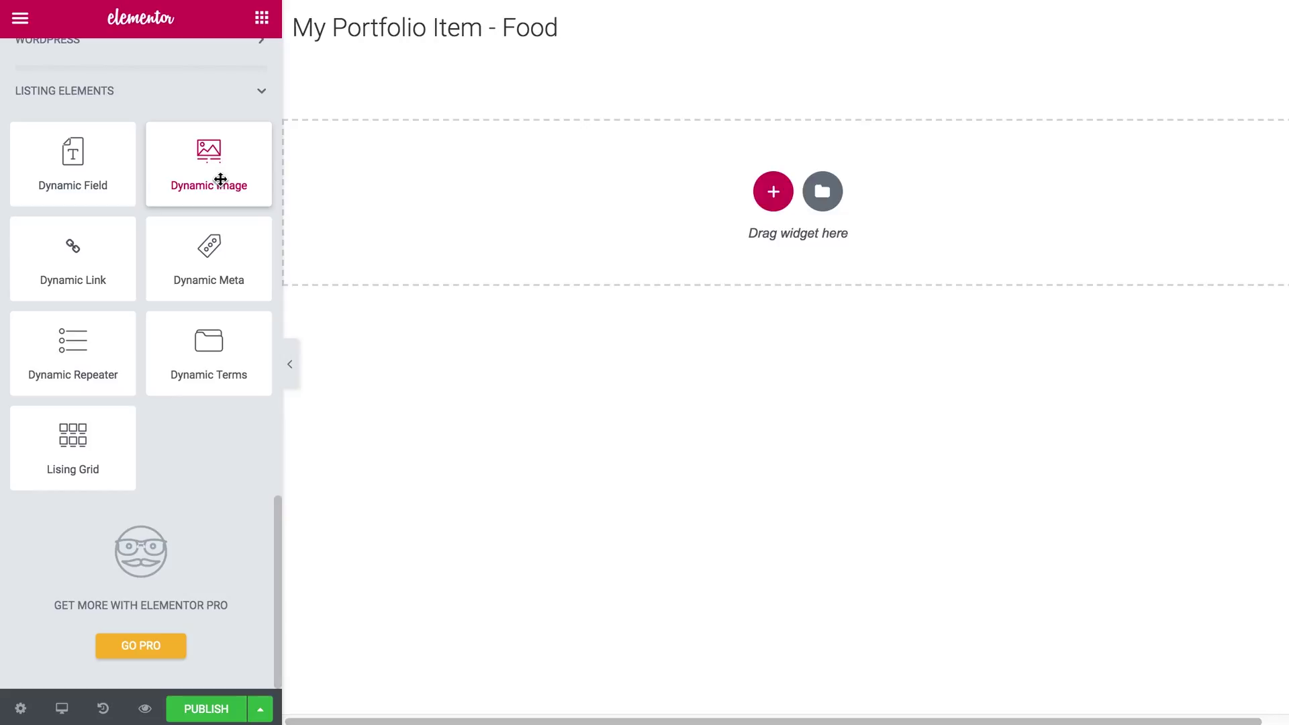
# - Add a Dynamic Image below the title that shows the meta Image instead of the thumbnail
pyautogui.moveTo(221, 179); pyautogui.dragTo(418, 198)
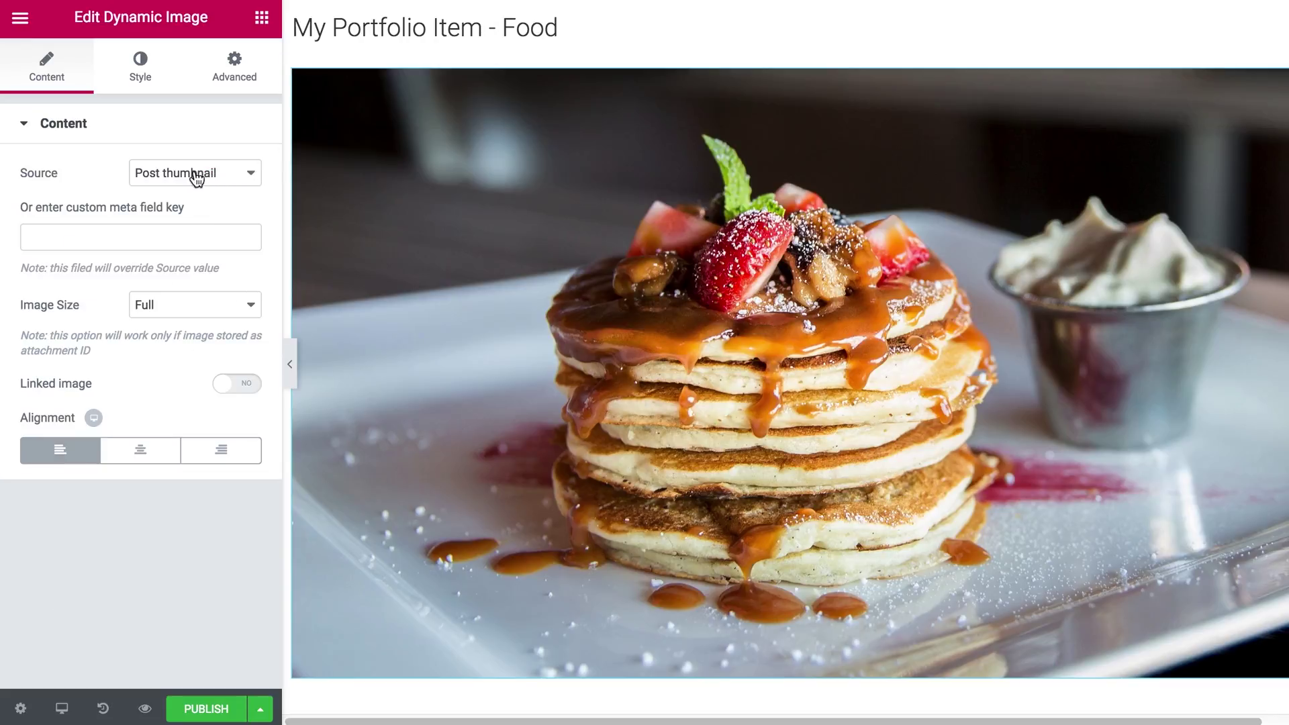
pyautogui.click(219, 176)
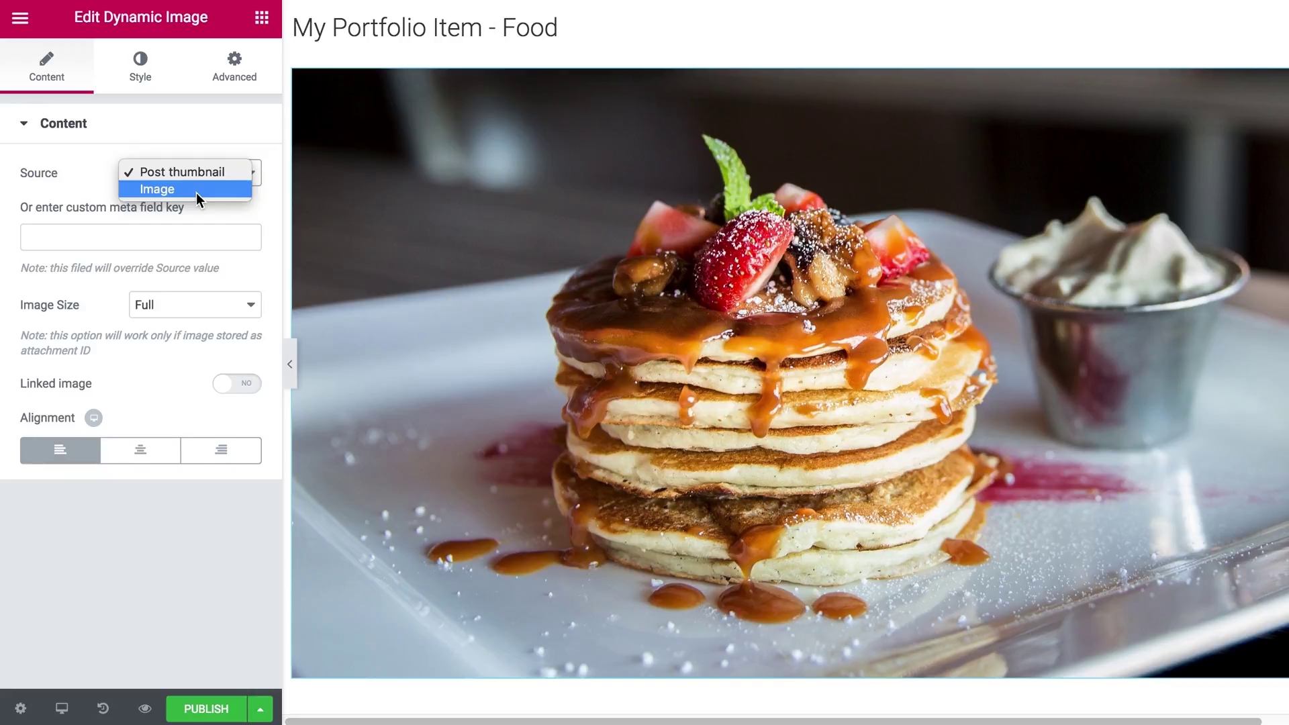
pyautogui.click(196, 190)
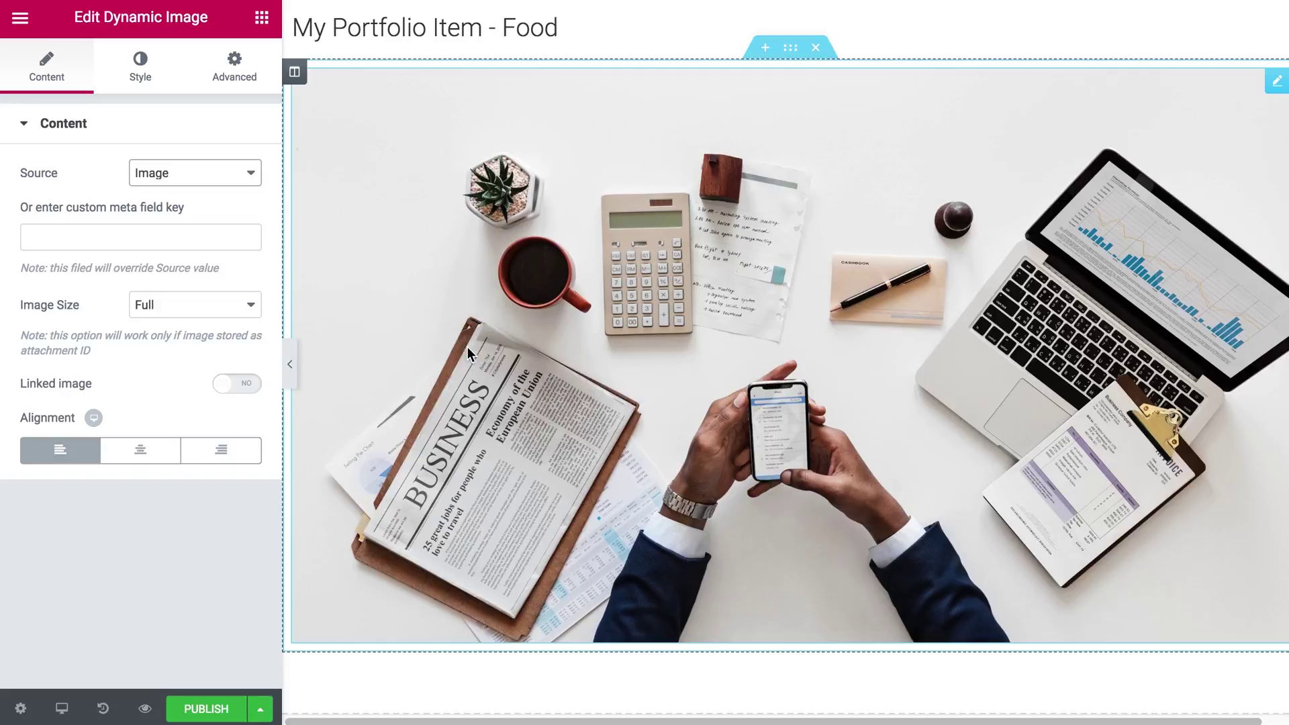
# - Size the image to Kava Thumb Masonry (600x999) and link it to the post
pyautogui.click(190, 314)
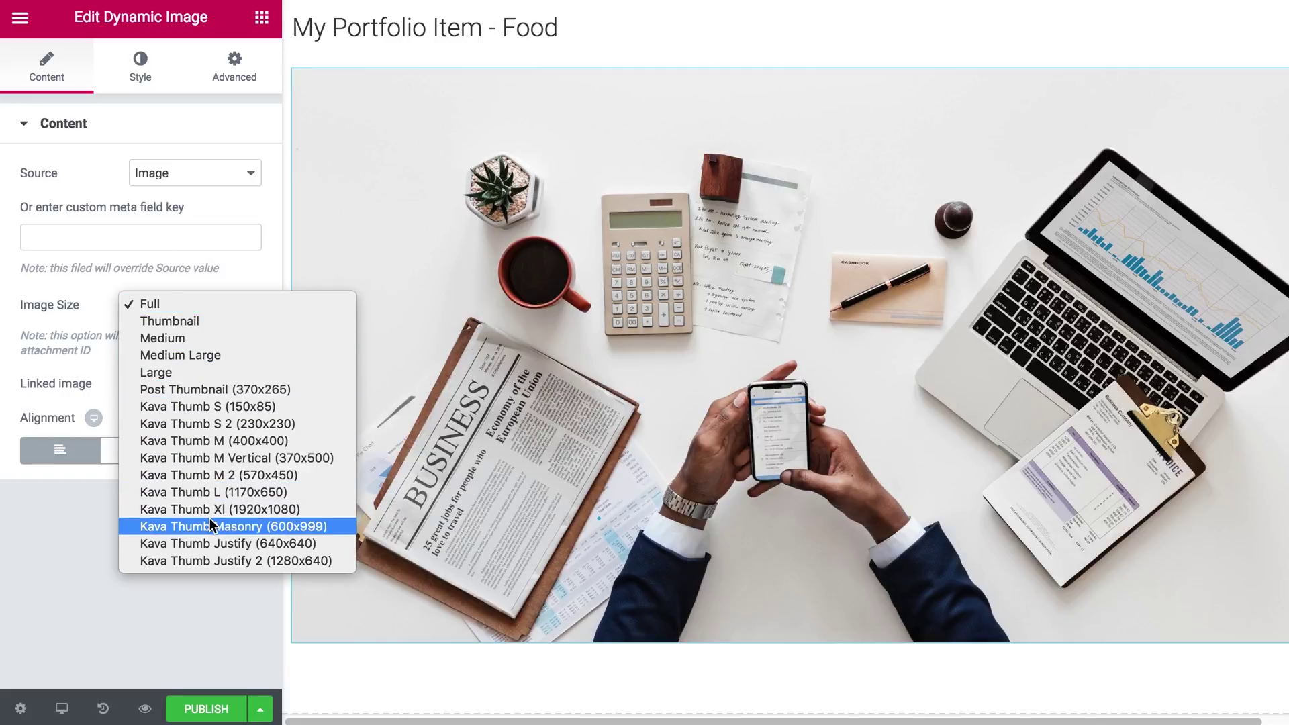
pyautogui.click(244, 425)
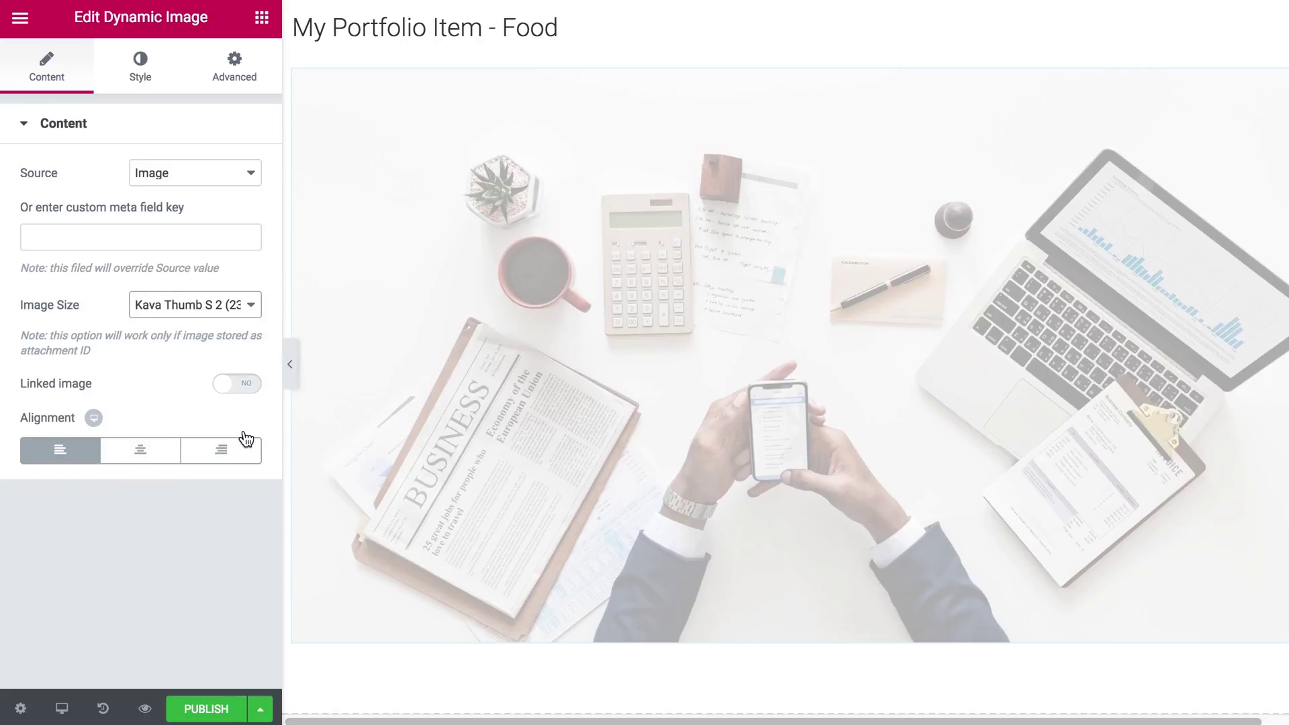
pyautogui.click(251, 305)
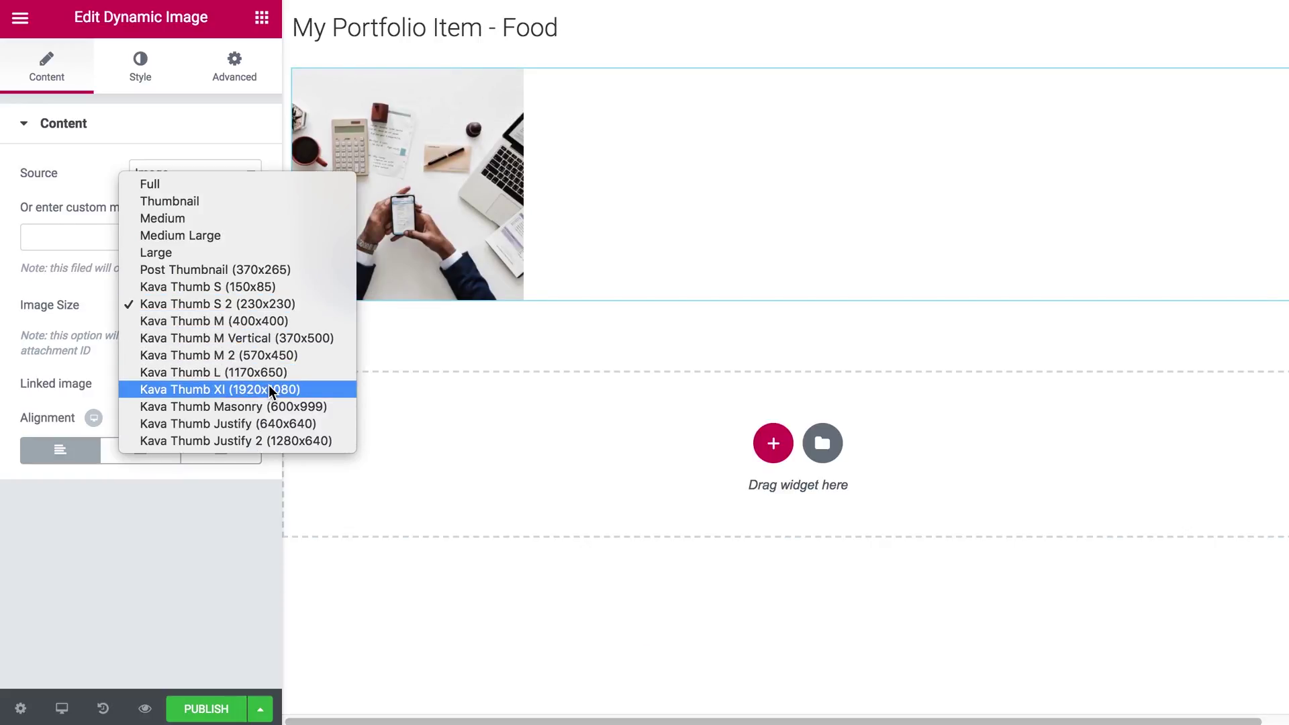
pyautogui.click(265, 408)
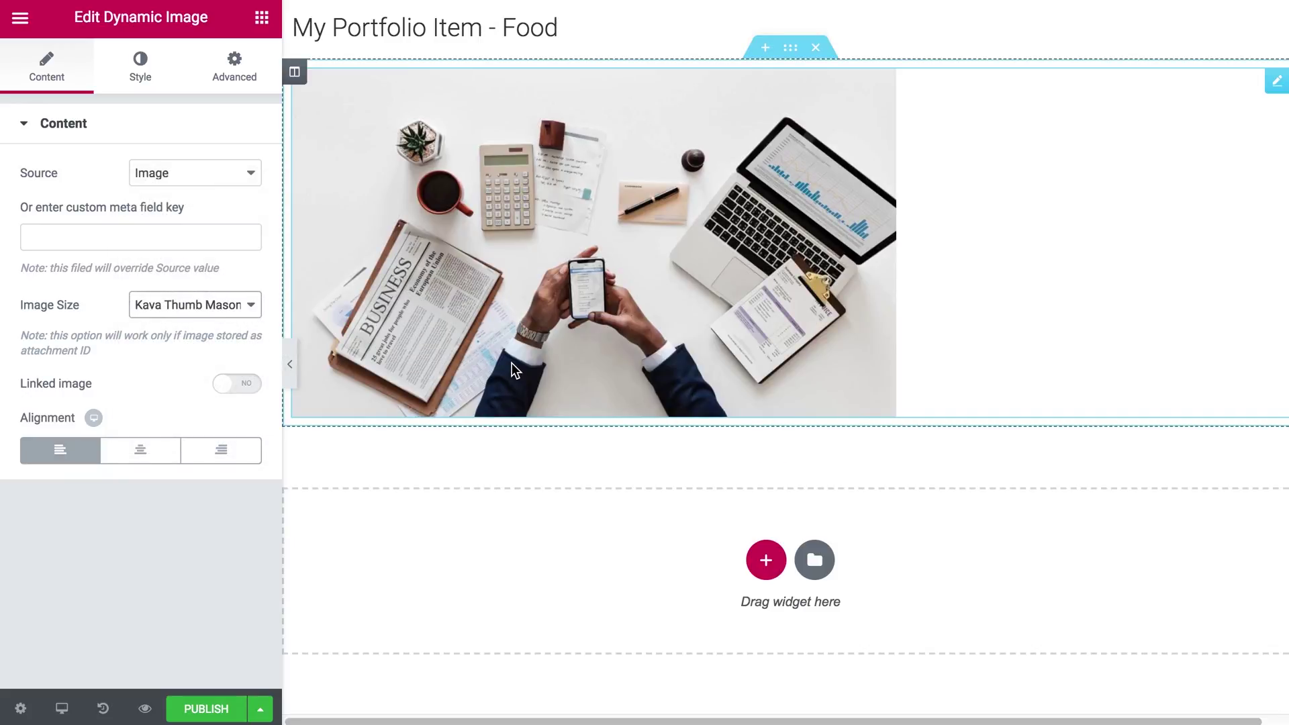
pyautogui.click(236, 387)
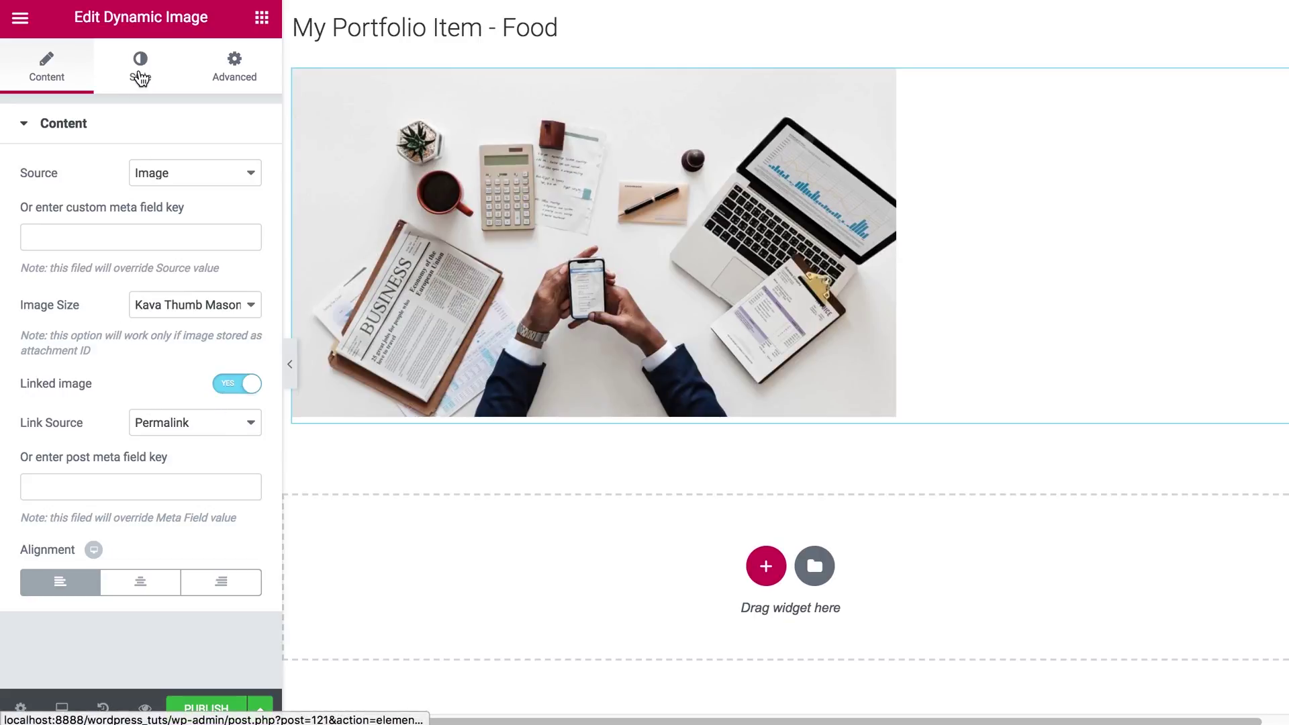
# - Add another Dynamic Field below the image with its source set to Meta Data
pyautogui.click(262, 28)
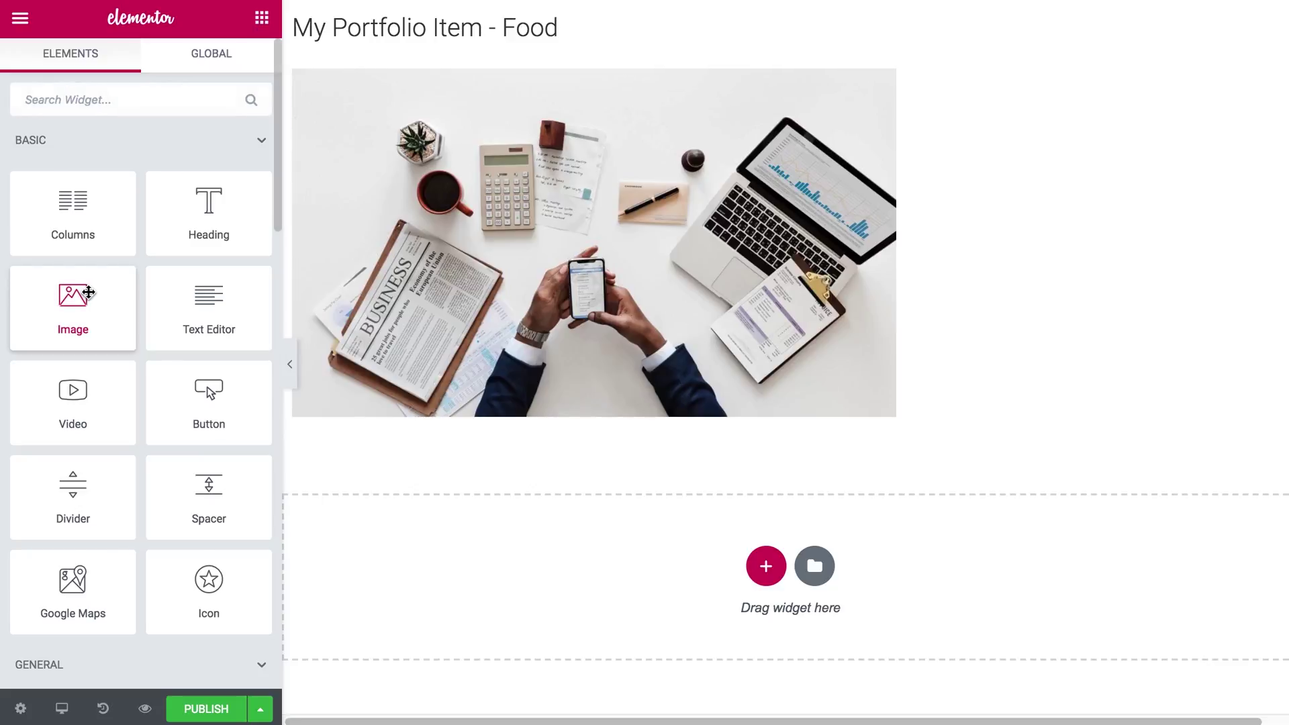
pyautogui.scroll(-15, 86, 289)
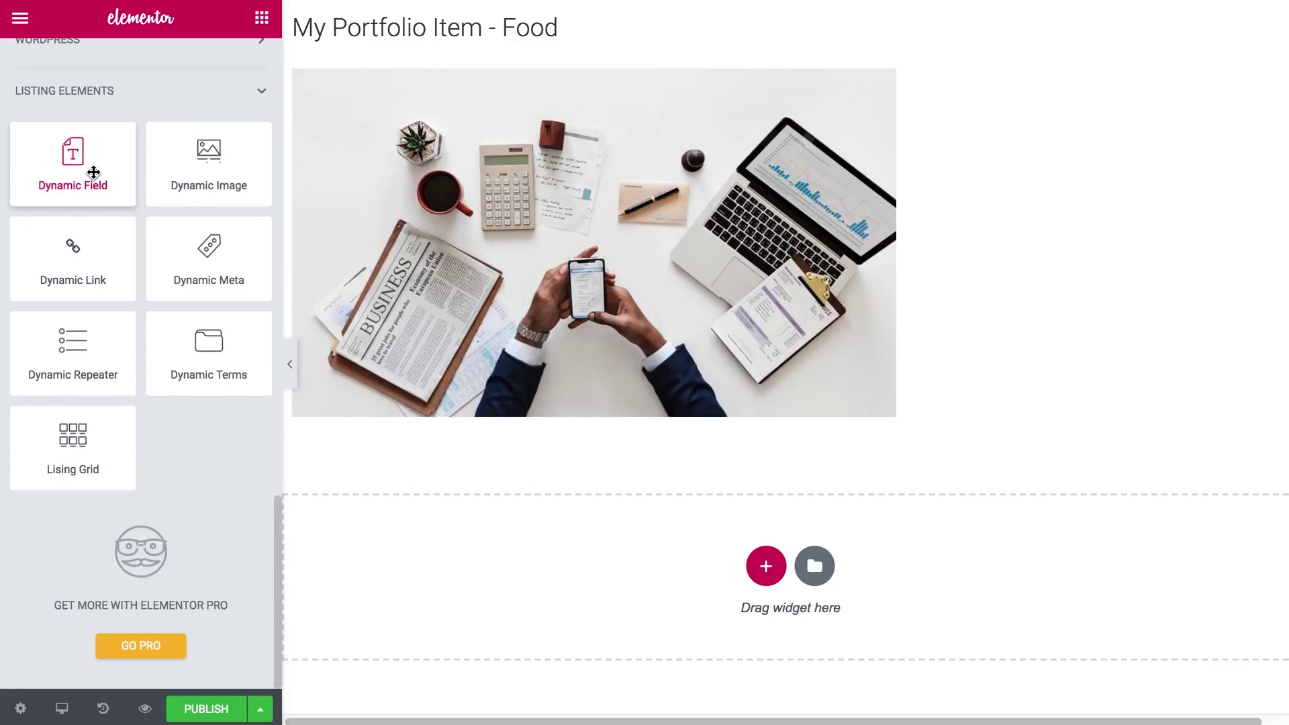
pyautogui.moveTo(95, 170); pyautogui.dragTo(475, 528)
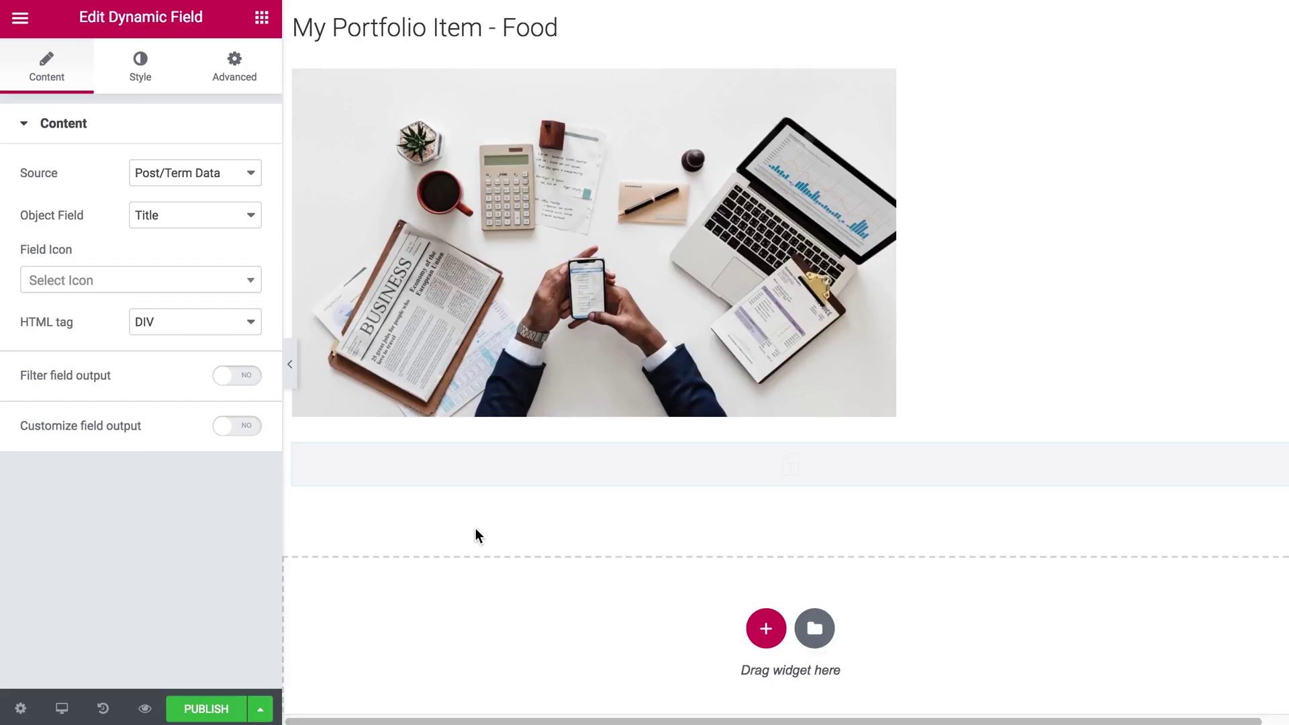
pyautogui.click(233, 175)
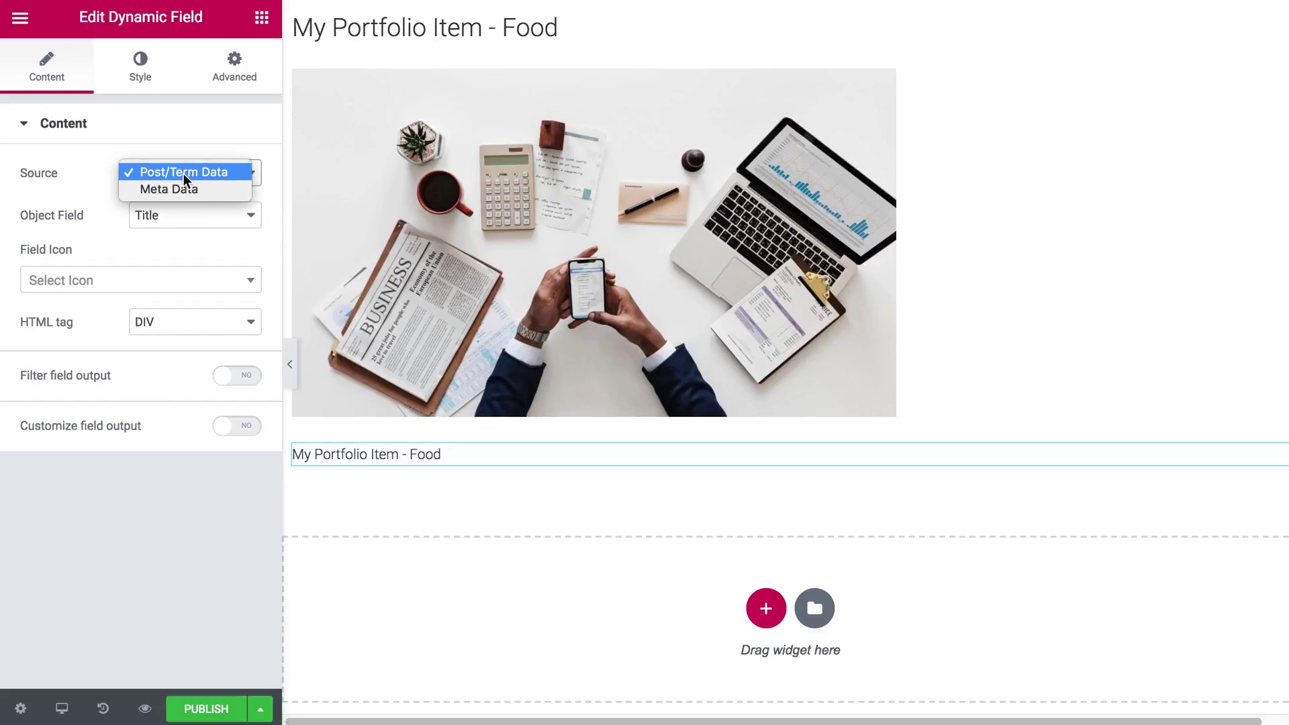
pyautogui.click(79, 171)
pyautogui.click(214, 176)
pyautogui.click(160, 190)
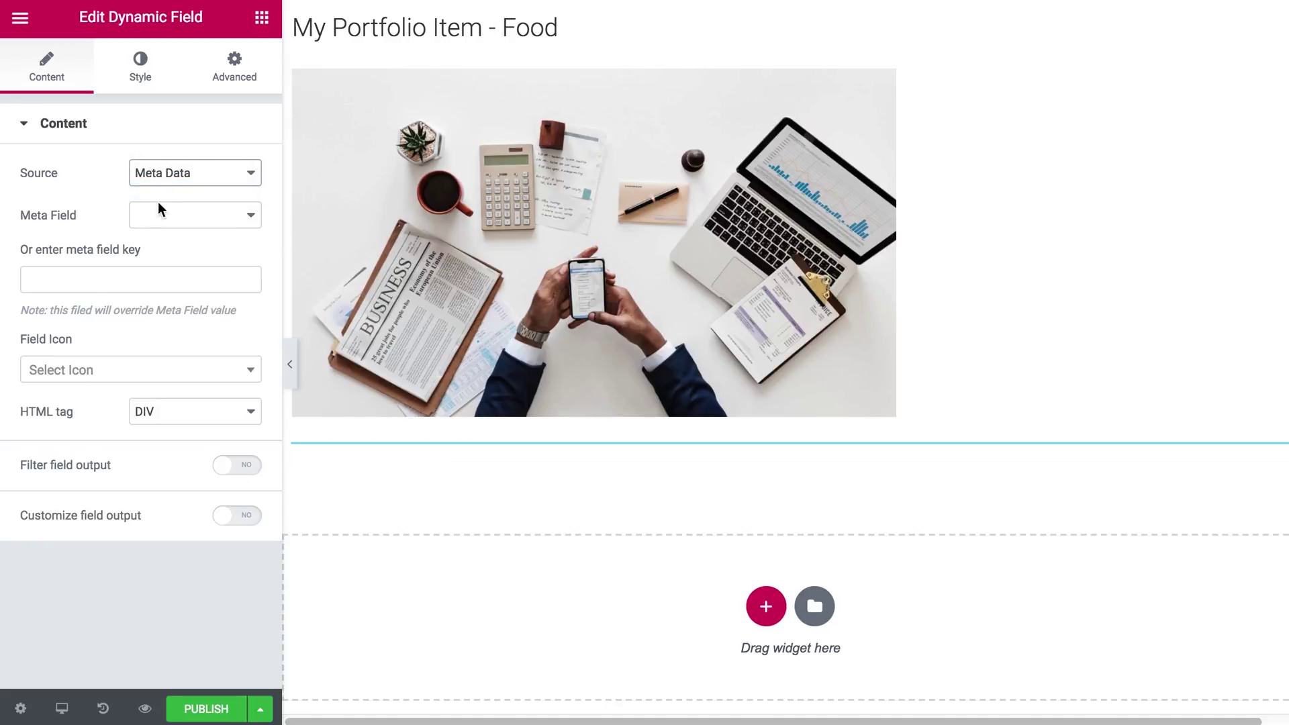
# - Show the Link meta field value, prefixed by a globe icon
pyautogui.click(159, 209)
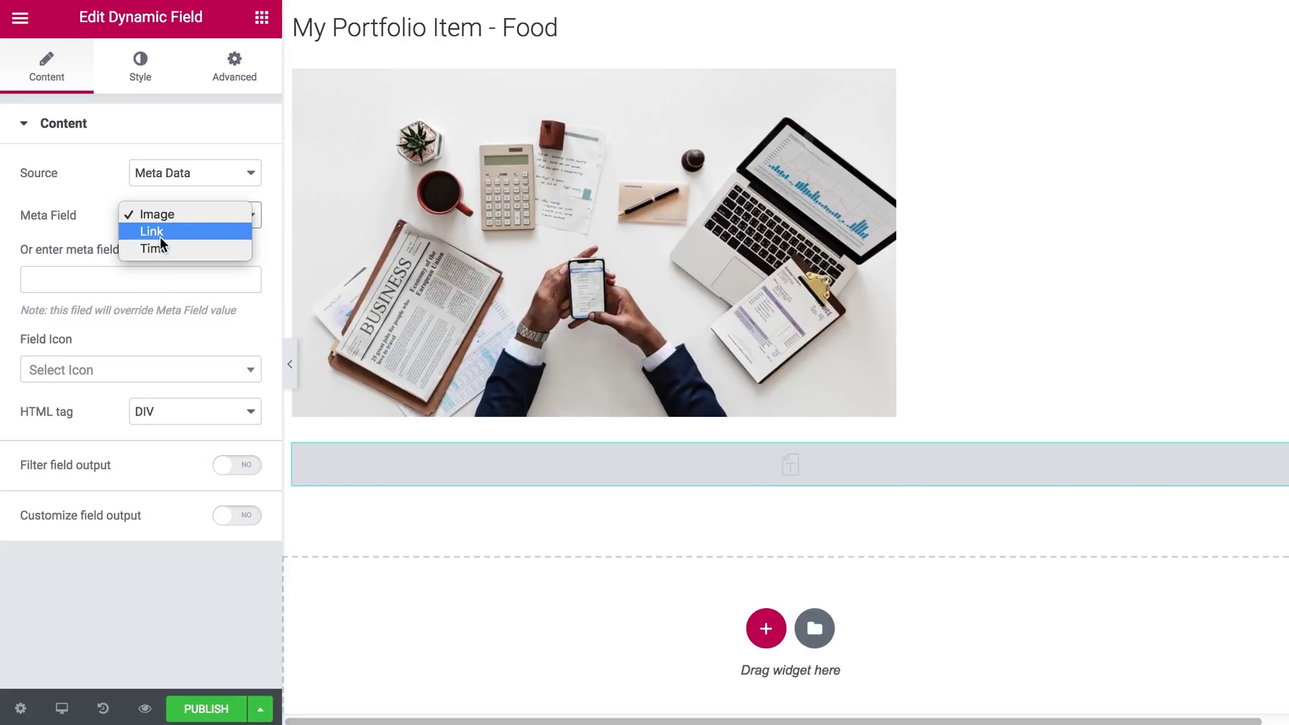
pyautogui.click(151, 232)
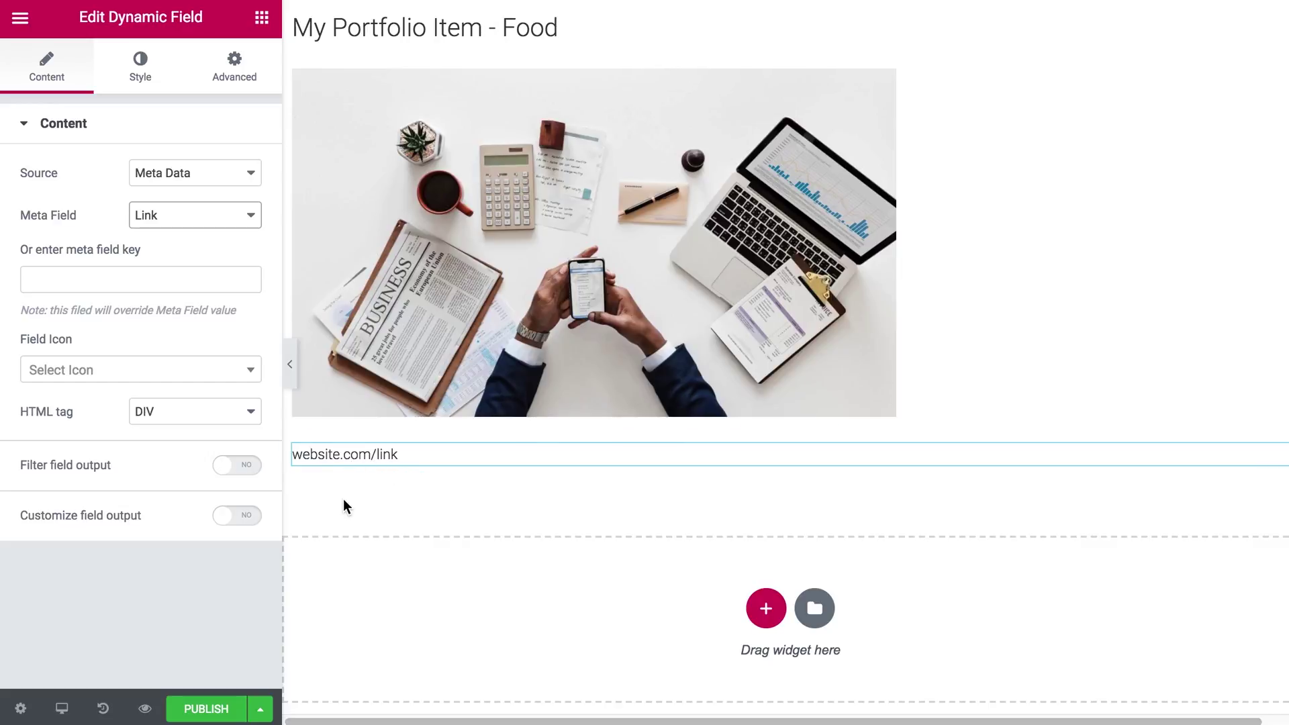
pyautogui.click(132, 370)
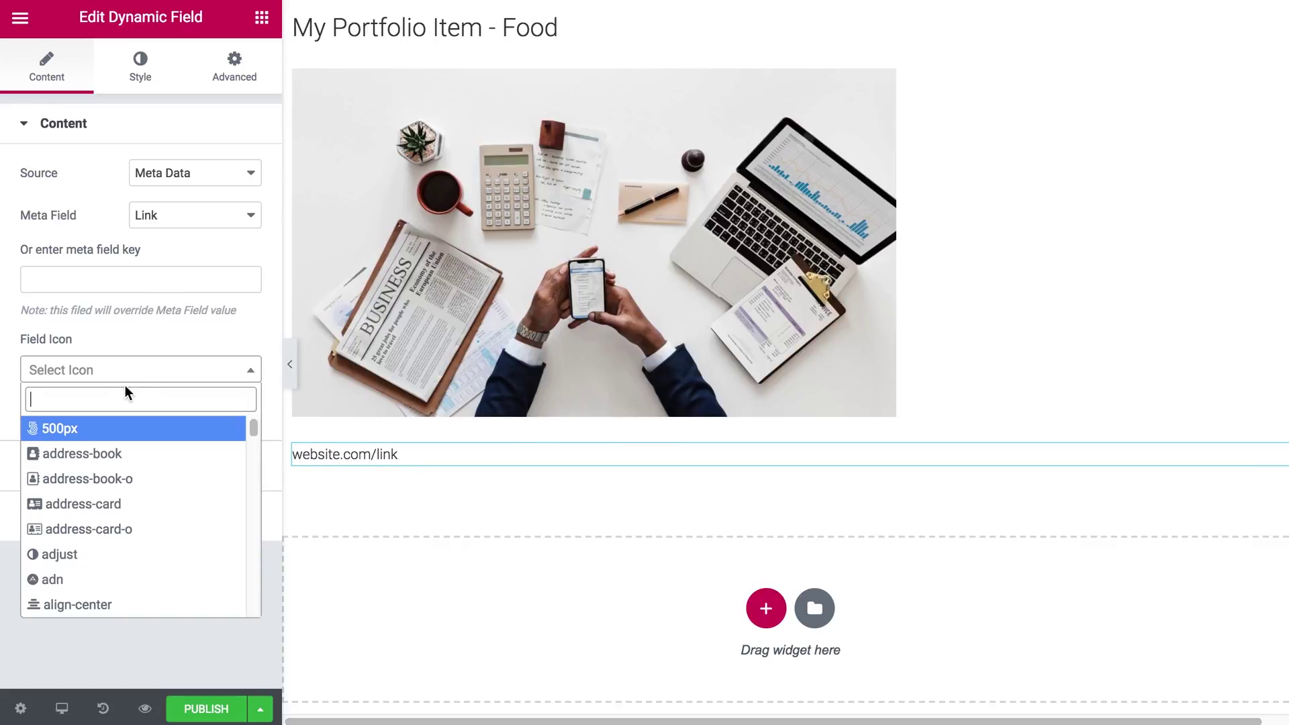
pyautogui.write('glo')
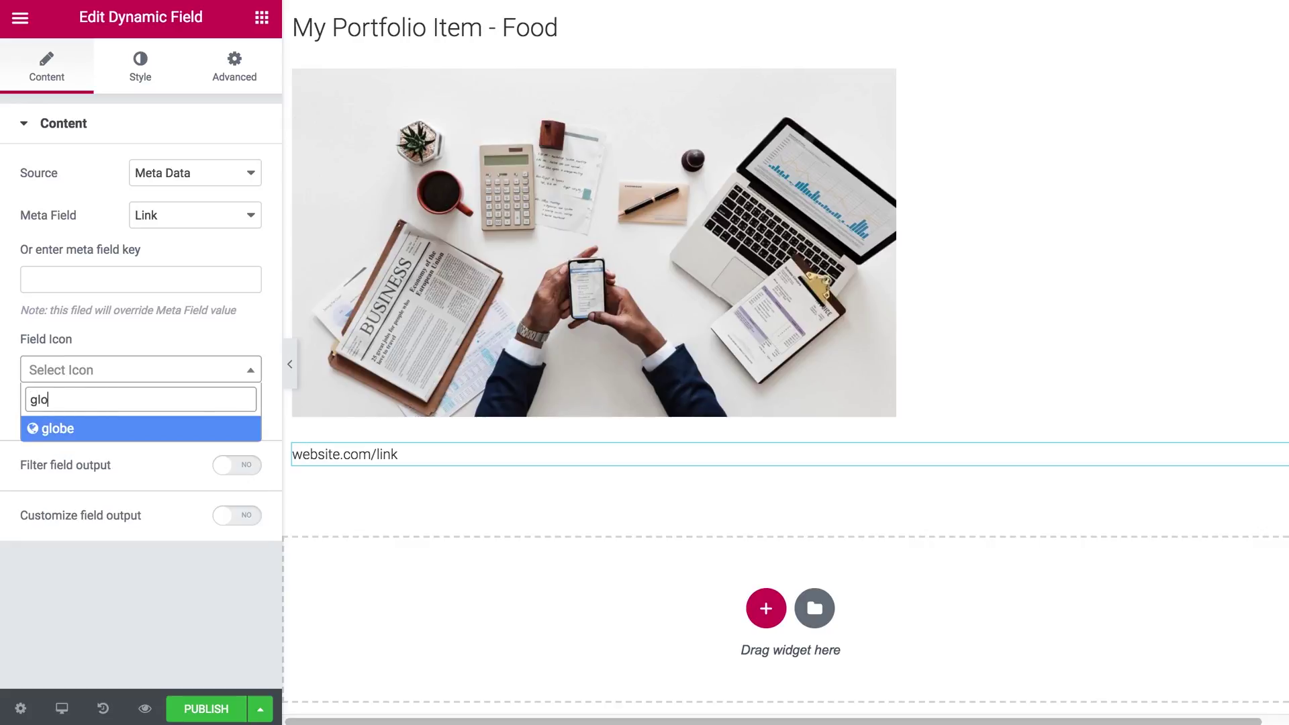
pyautogui.click(100, 429)
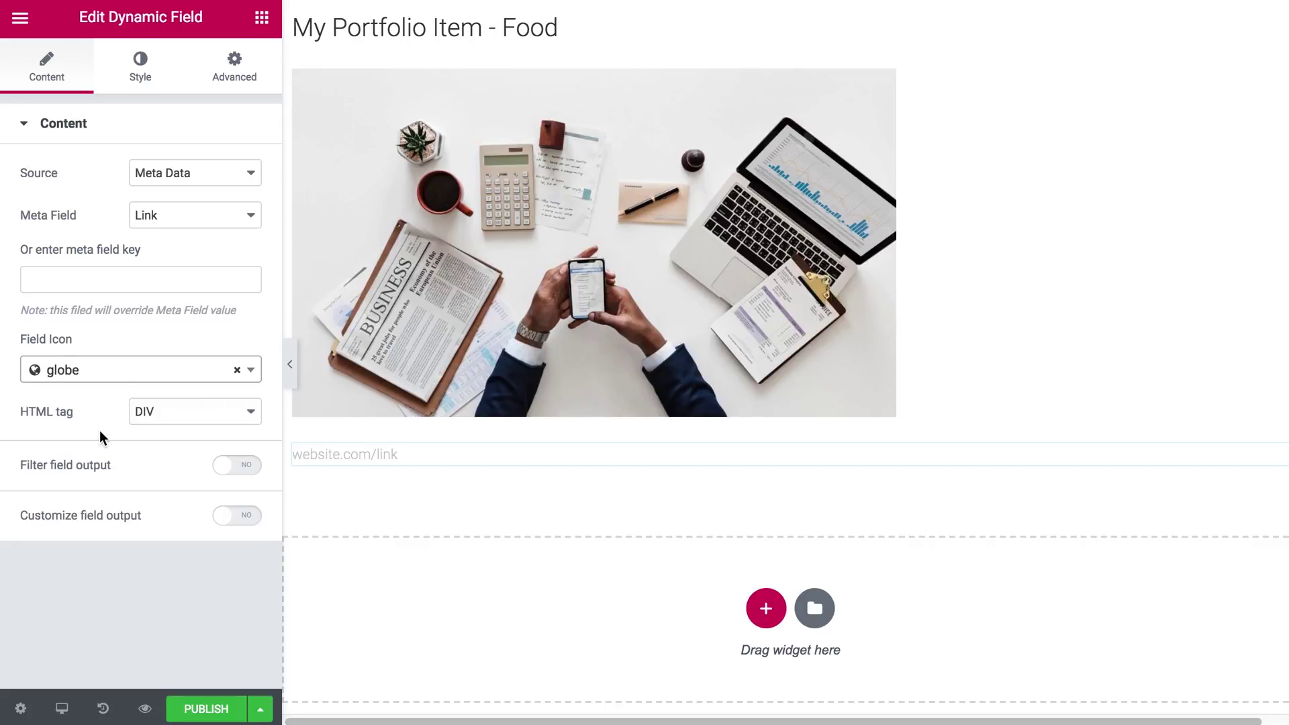
# - Style the globe icon to size 23 with gap 10, and the link text to 20 px
pyautogui.click(143, 67)
pyautogui.click(79, 480)
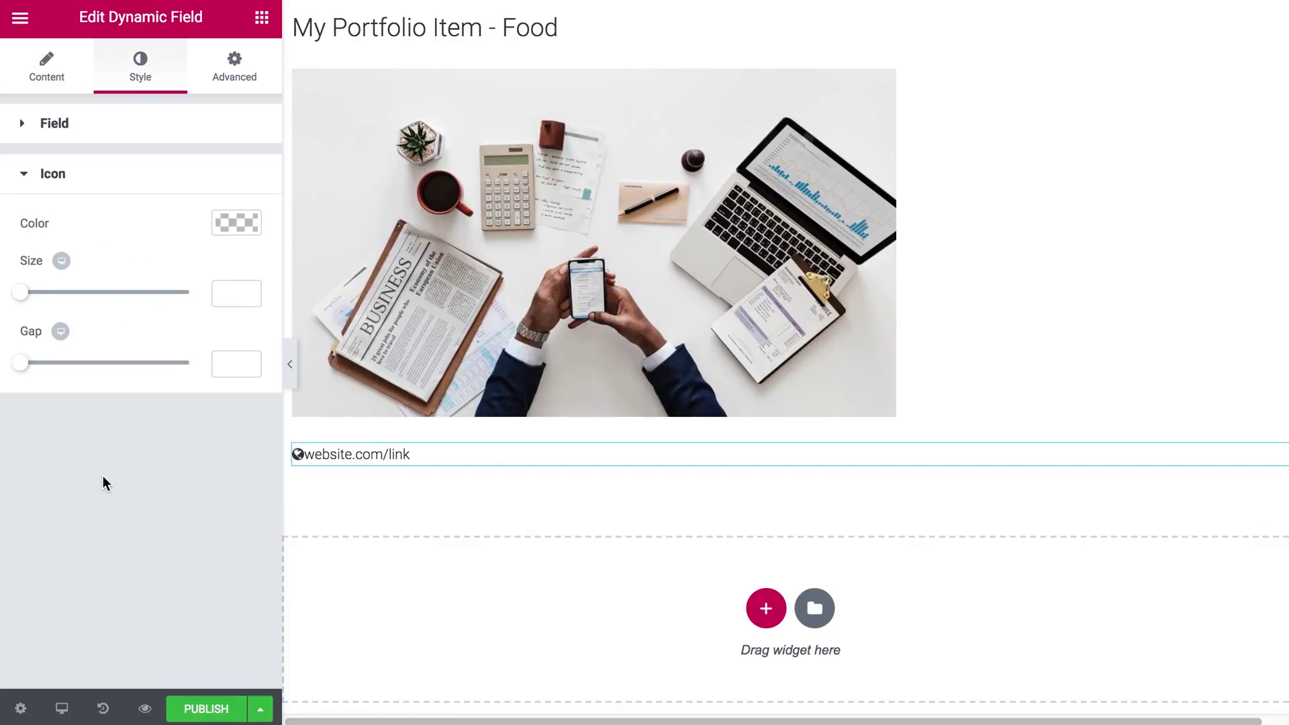
pyautogui.moveTo(21, 293); pyautogui.dragTo(51, 308)
pyautogui.moveTo(24, 369); pyautogui.dragTo(42, 371)
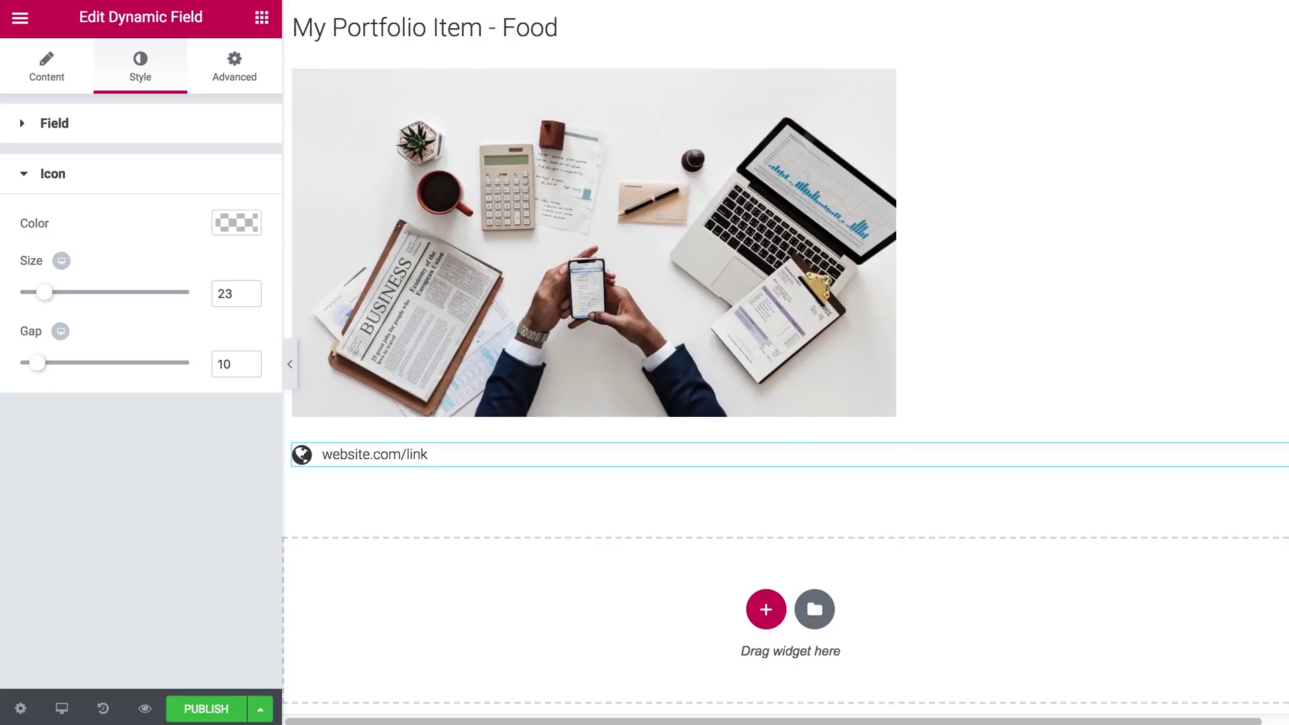
pyautogui.click(190, 123)
pyautogui.click(253, 217)
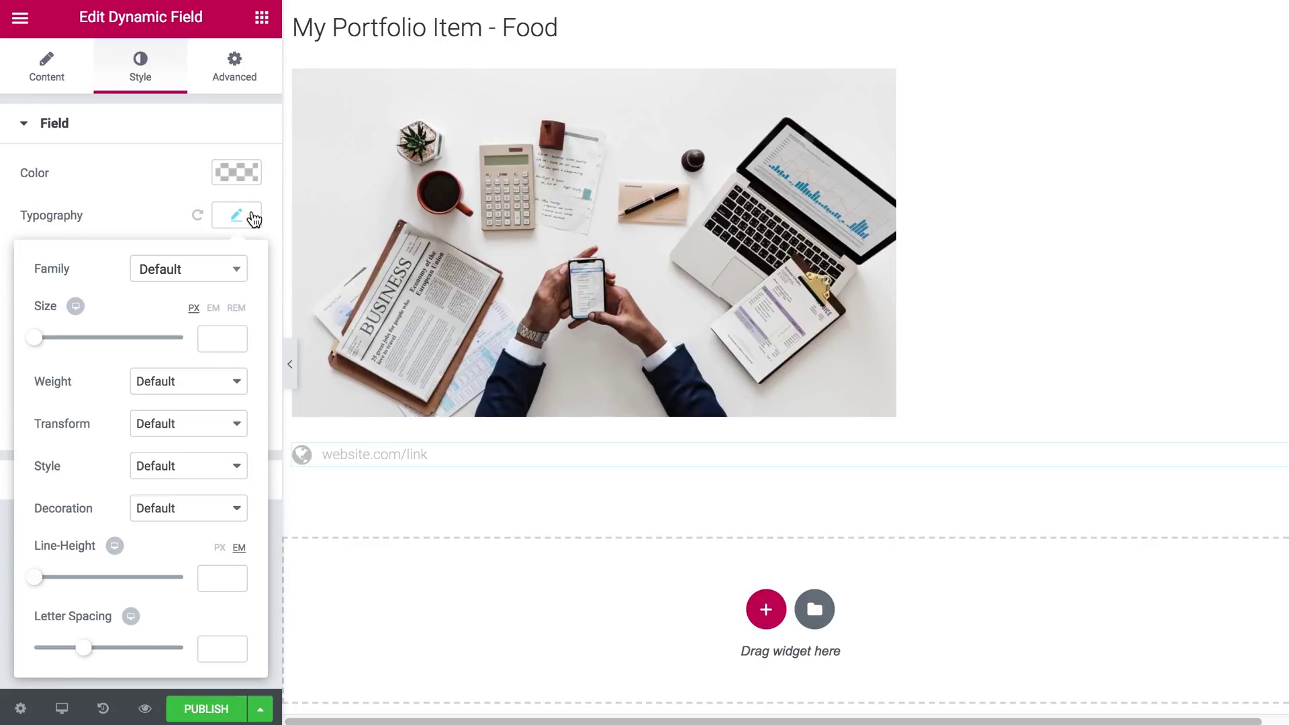
pyautogui.moveTo(34, 337); pyautogui.dragTo(50, 345)
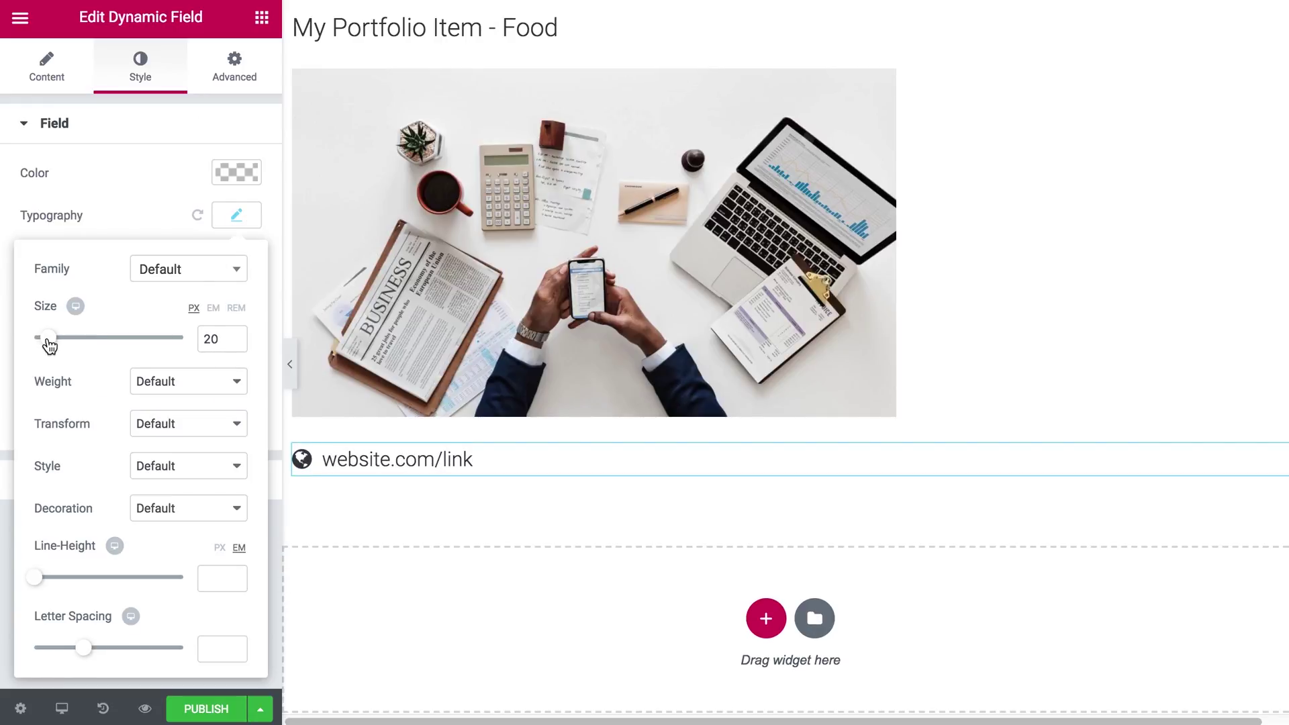
pyautogui.click(155, 209)
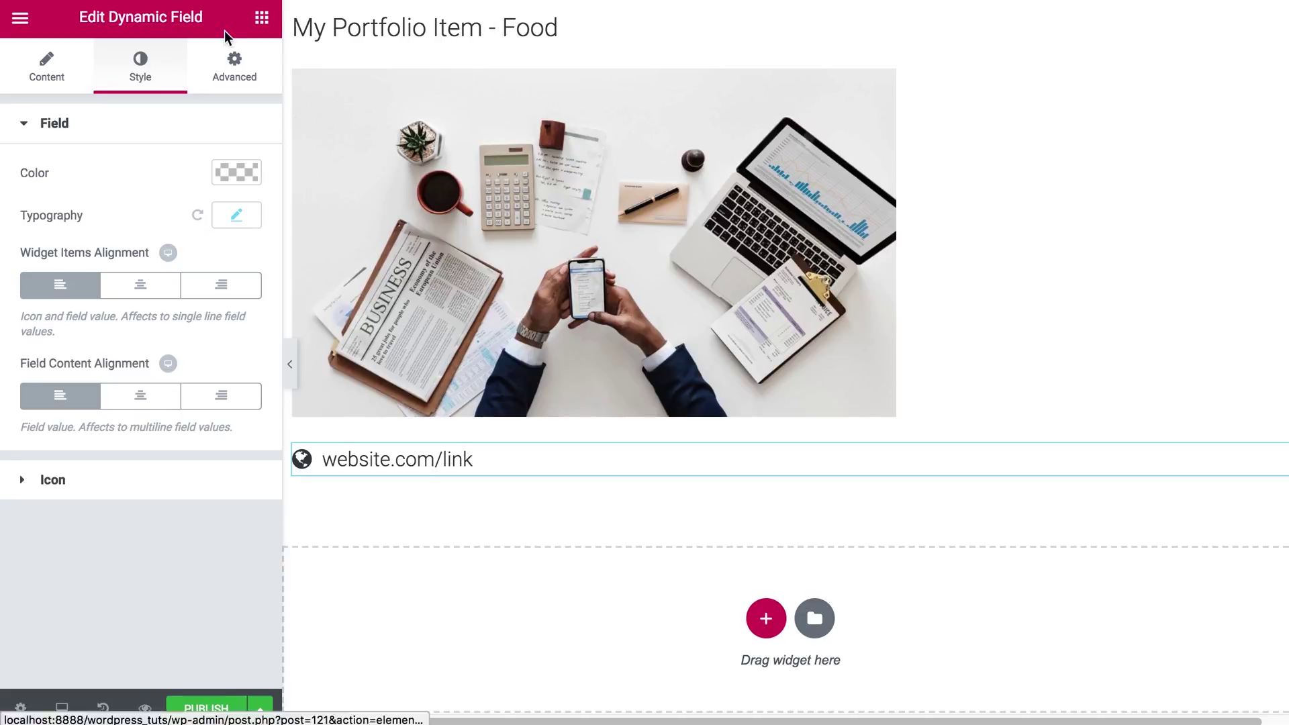
# - Add another Dynamic Field widget below the link field
pyautogui.click(262, 24)
pyautogui.scroll(-10, 141, 239)
pyautogui.moveTo(72, 161); pyautogui.dragTo(434, 626)
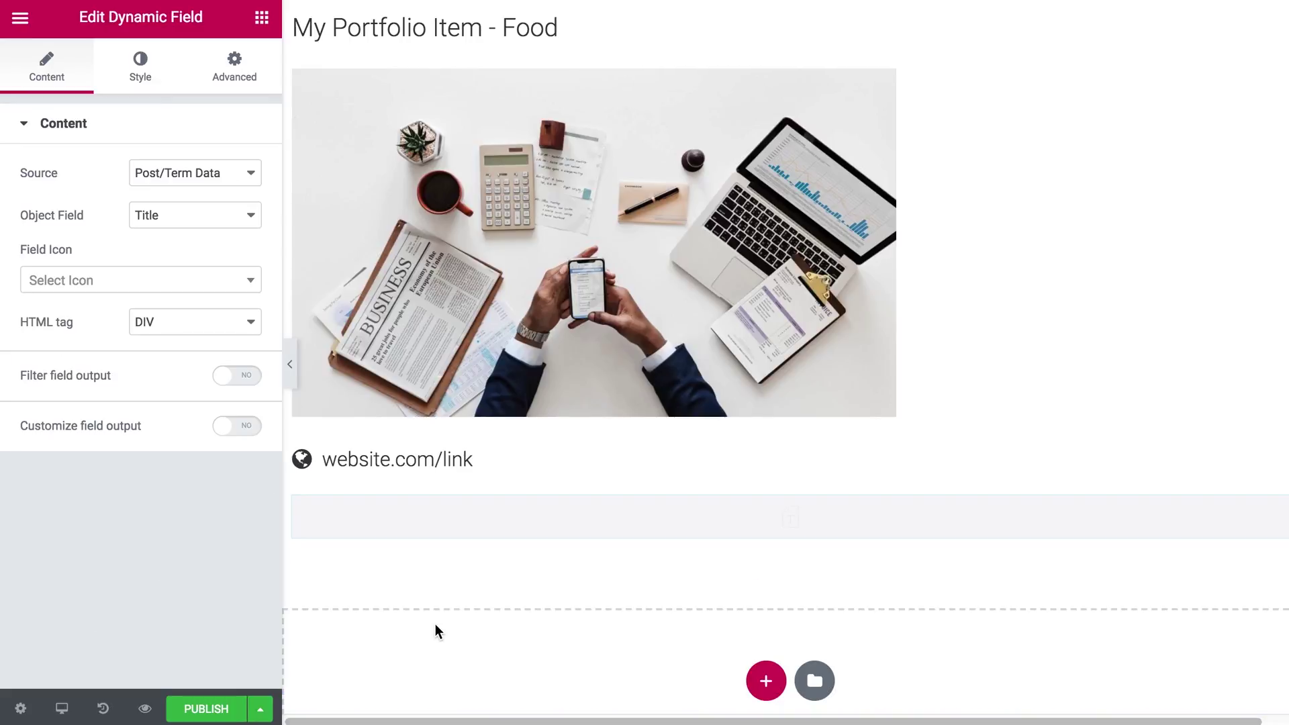
# - Make the new field show the Time meta value with a clock-o icon before it
pyautogui.click(214, 174)
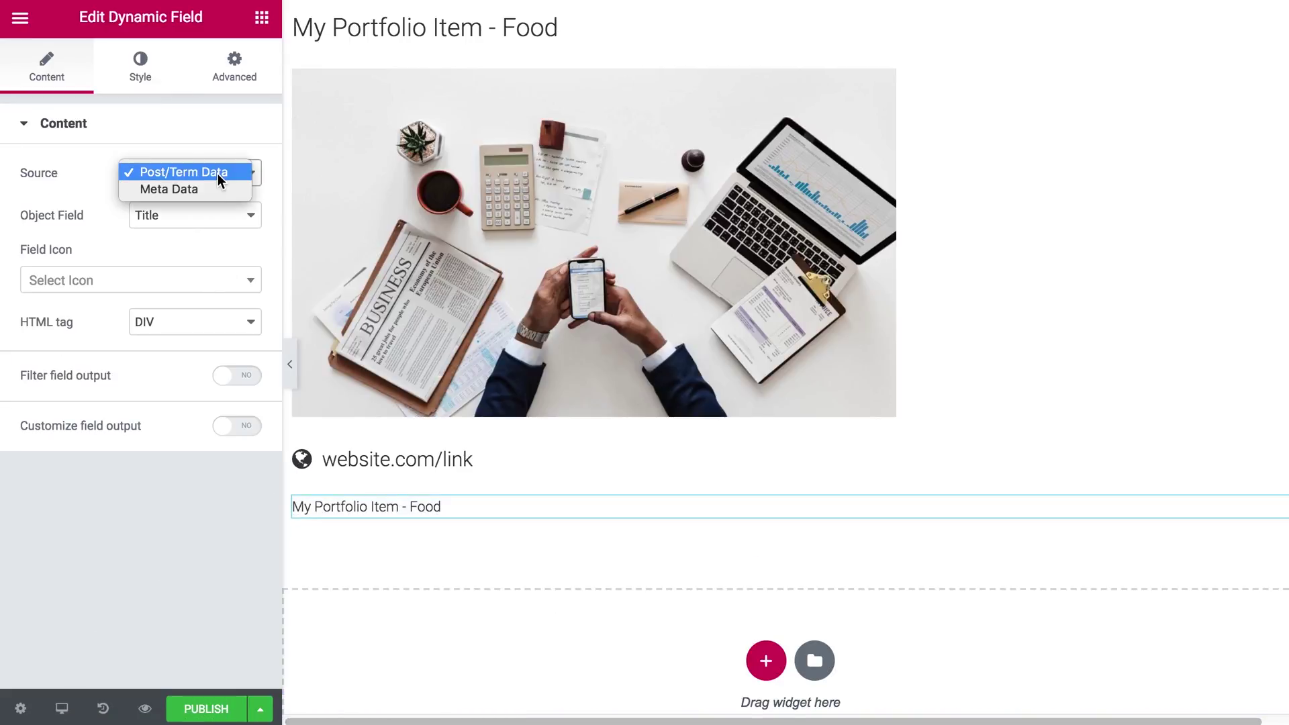
pyautogui.click(217, 184)
pyautogui.click(192, 216)
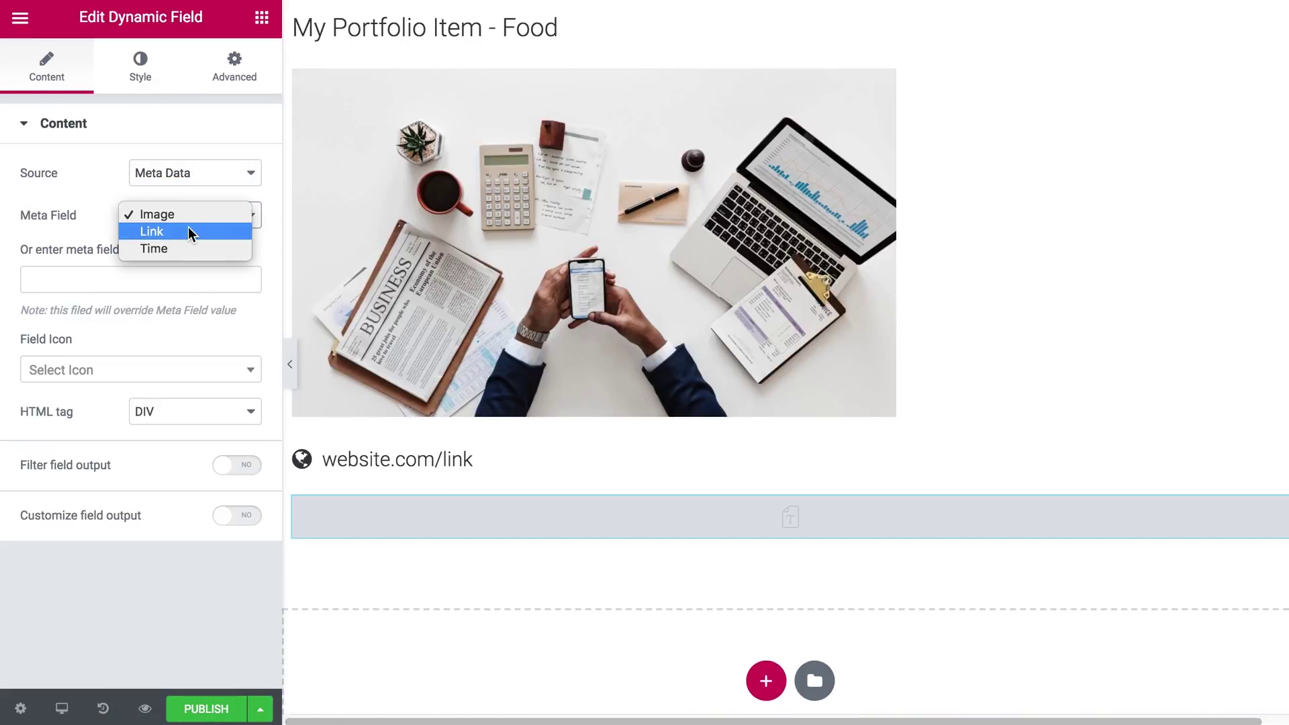
pyautogui.click(182, 249)
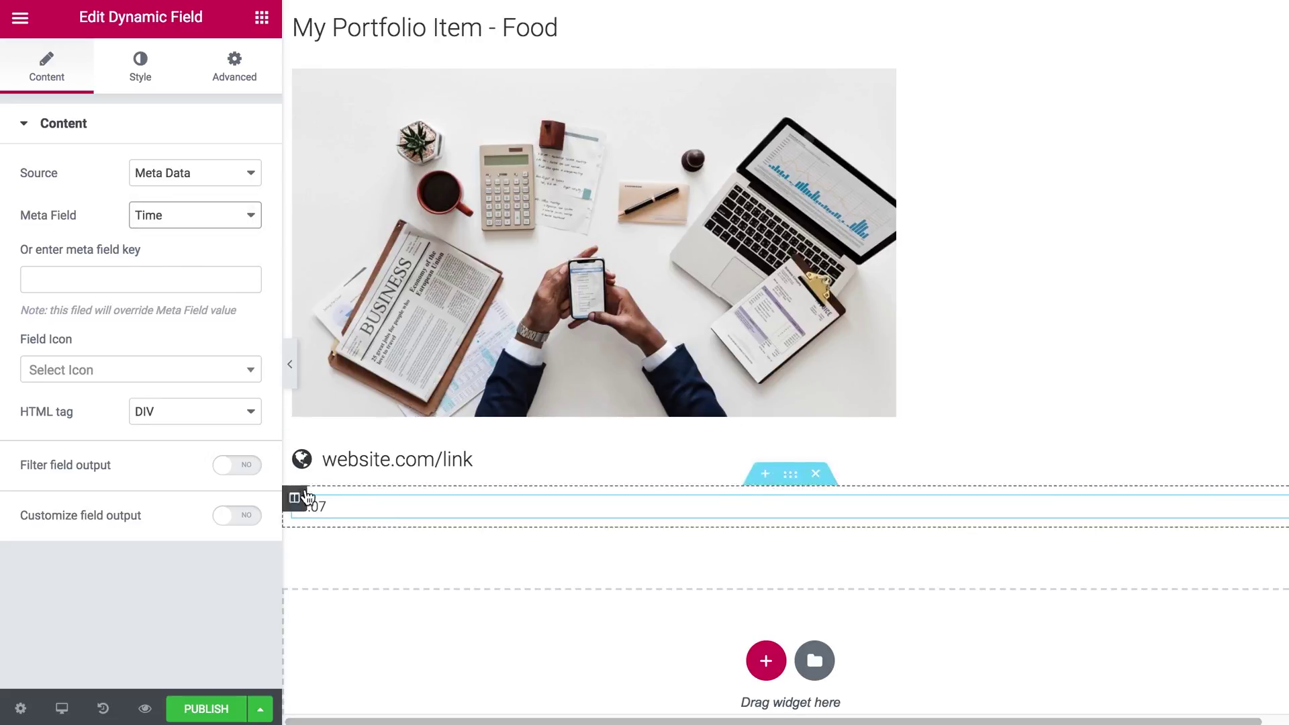
pyautogui.click(152, 373)
pyautogui.write('clock')
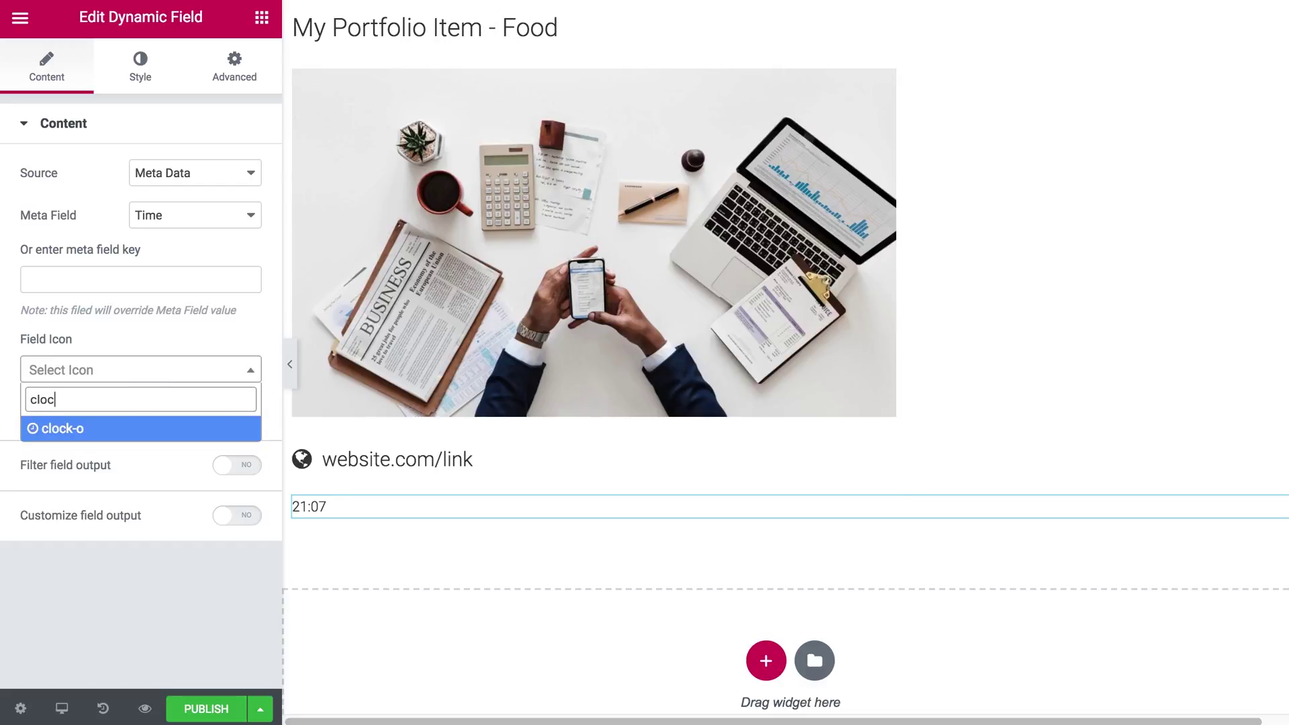
pyautogui.click(138, 429)
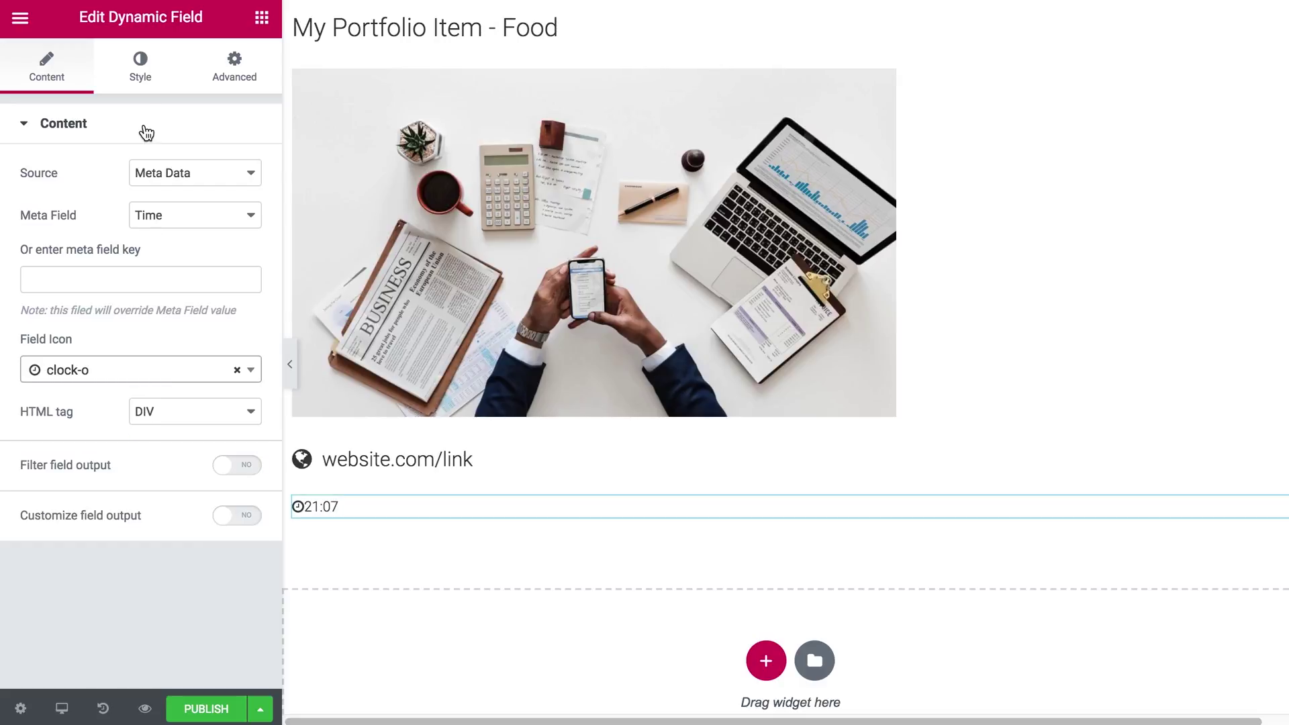
# - Set the clock icon size to 23 and its gap to 10
pyautogui.click(139, 78)
pyautogui.click(71, 480)
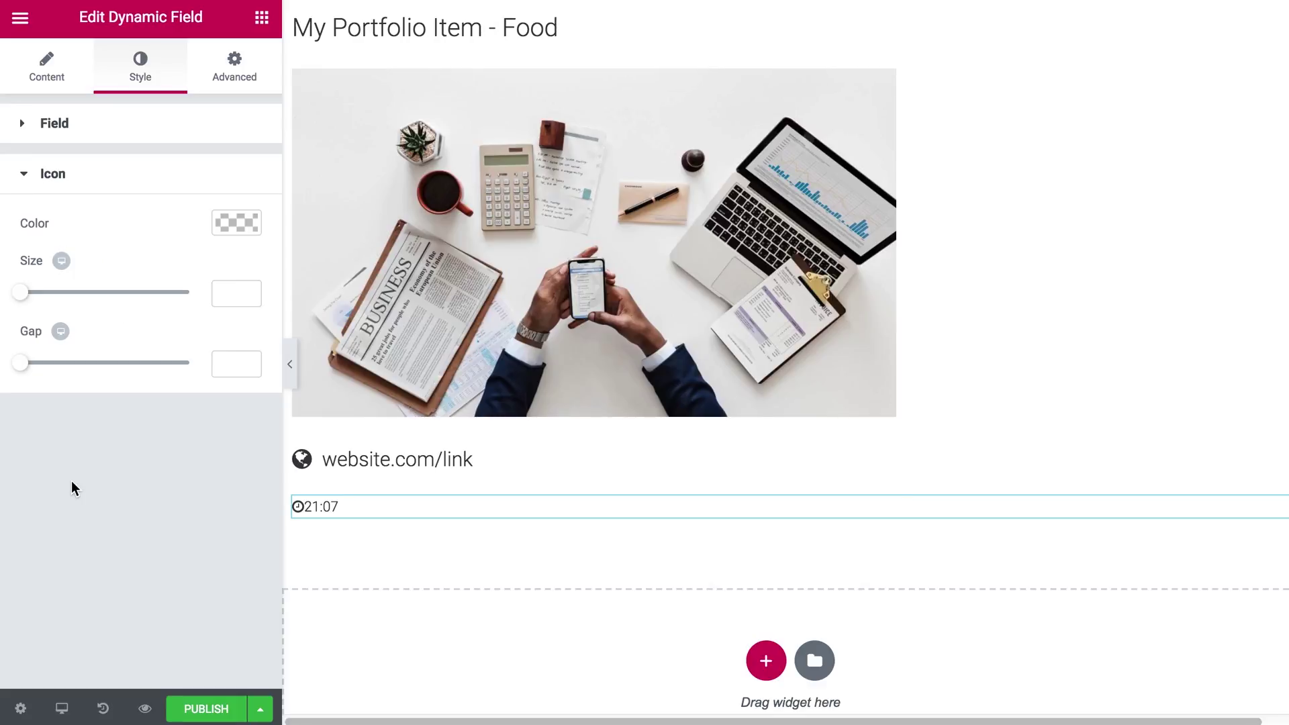
pyautogui.click(229, 296)
pyautogui.write('23')
pyautogui.click(228, 363)
pyautogui.write('10')
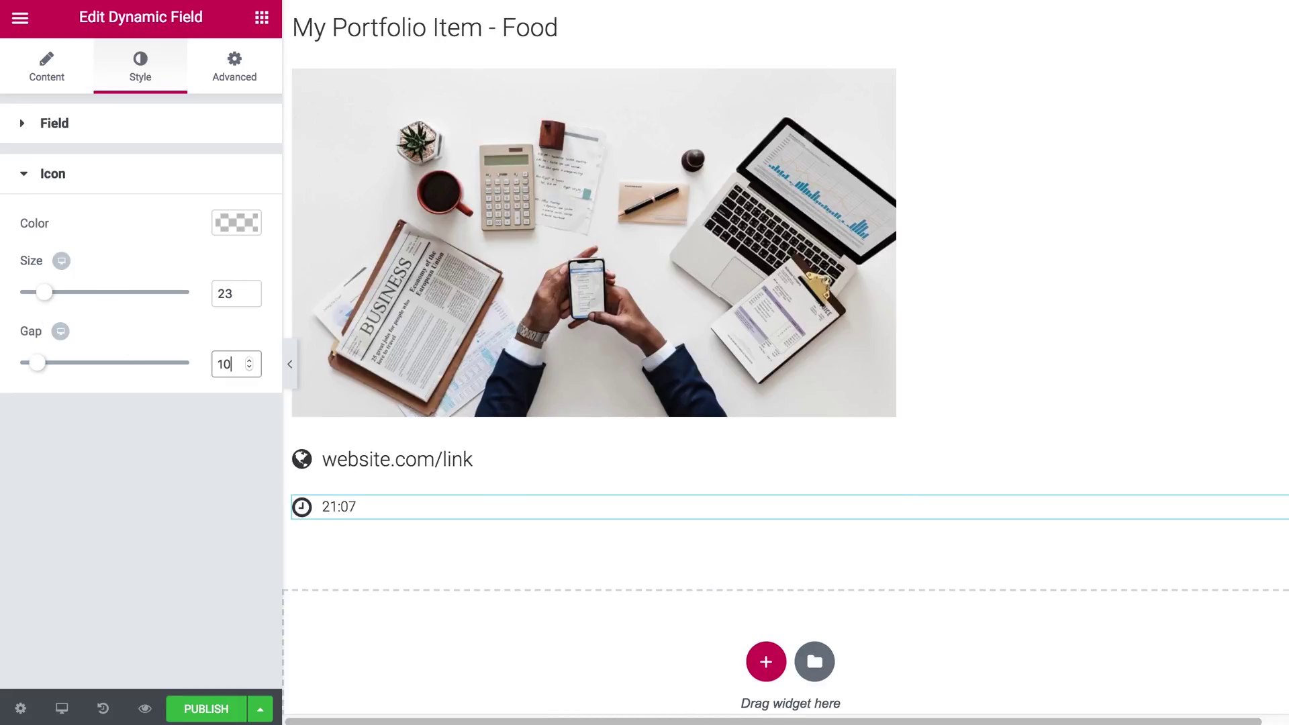
# - Set the time text typography size to 20 px
pyautogui.click(161, 128)
pyautogui.click(238, 217)
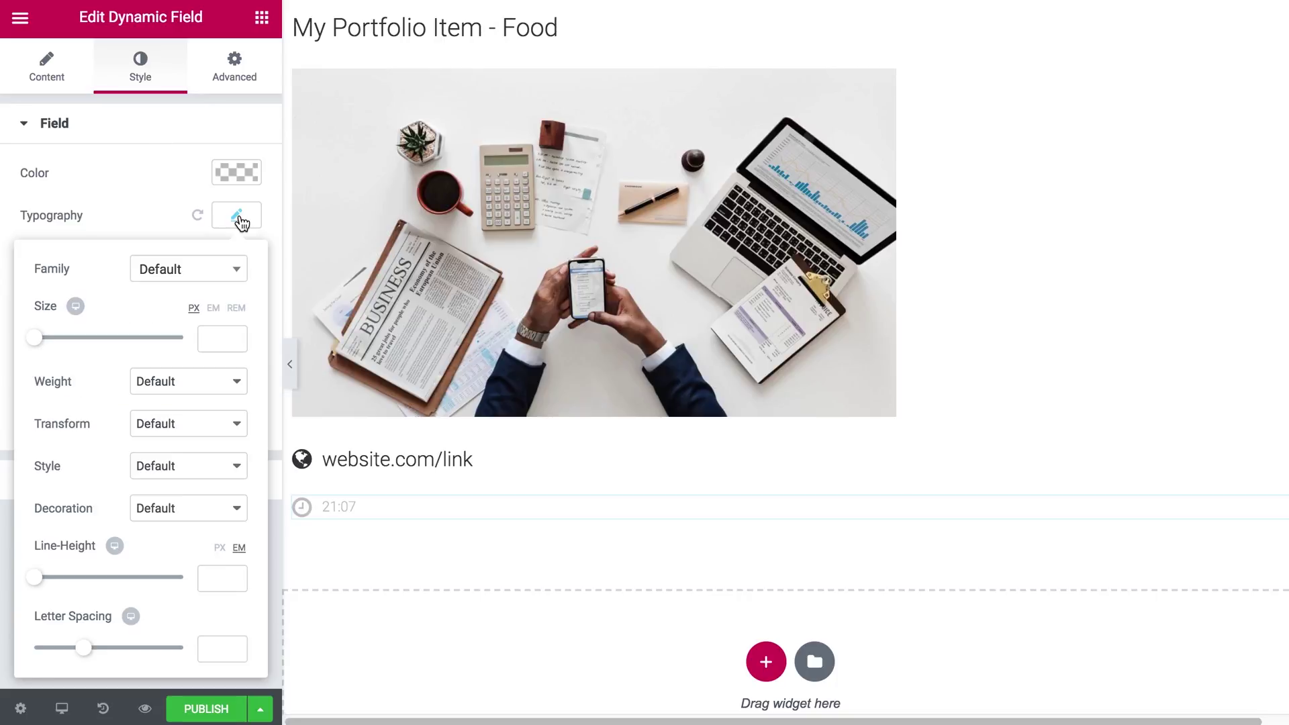
pyautogui.click(210, 339)
pyautogui.write('20')
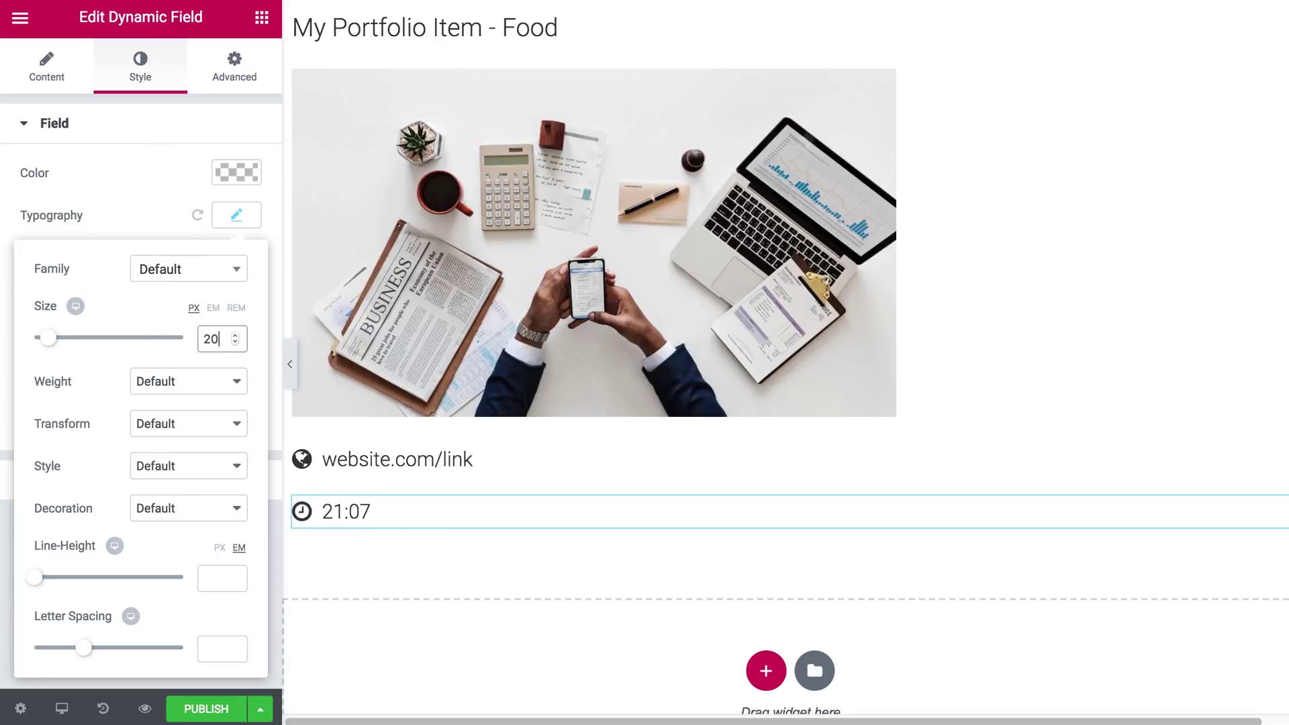